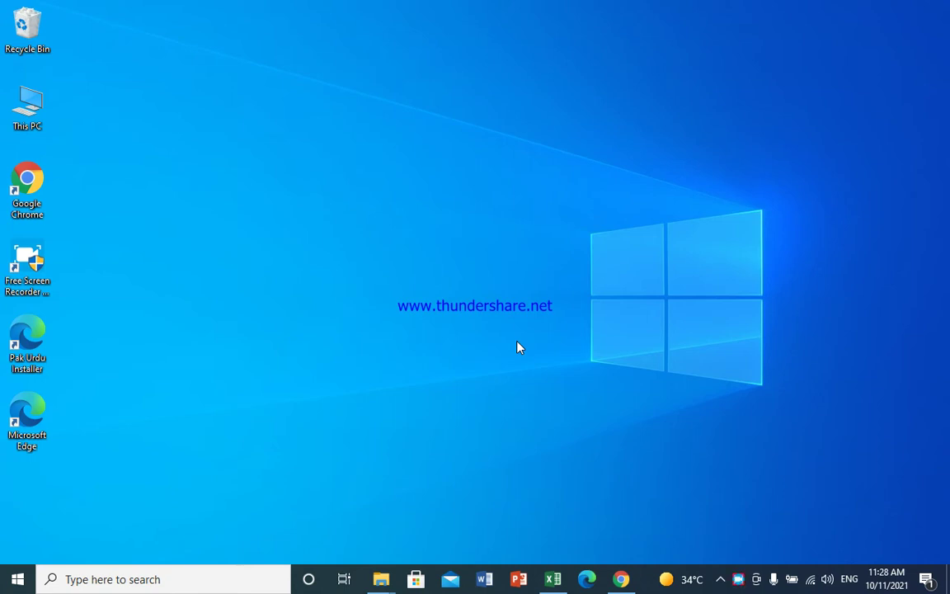
- Restore the exsersize workbook showing the salary estimator labels on the spin button sheet
left_click(550, 577)
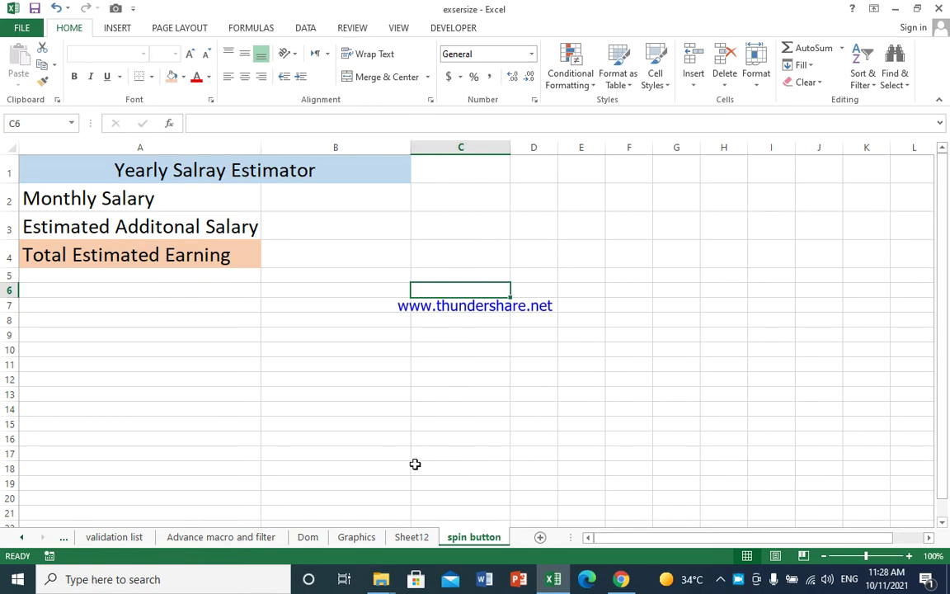
left_click(349, 262)
- Enter 25000 as the monthly salary in B2 and 8000 as the additional salary in B3
left_click(338, 221)
left_click(339, 206)
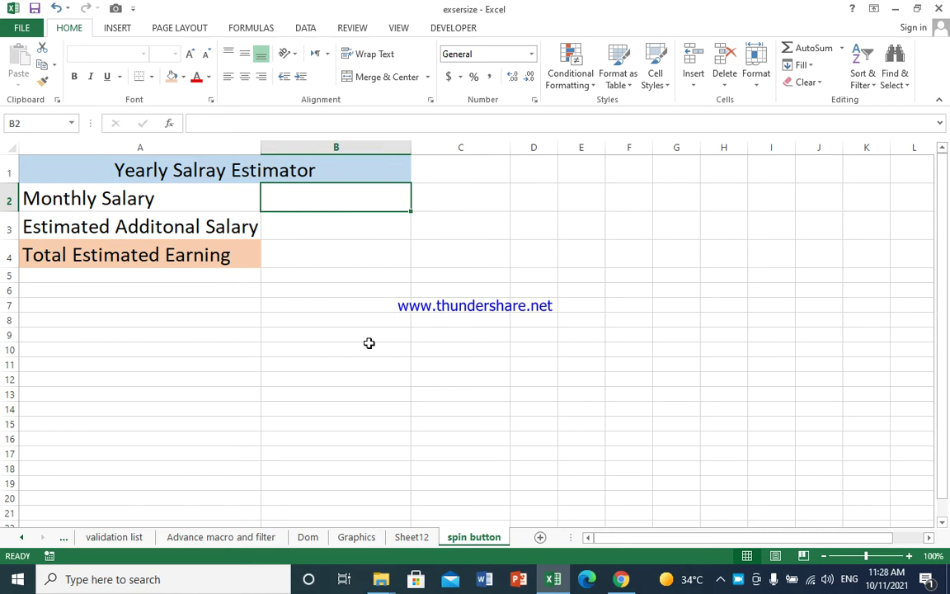
type("25000")
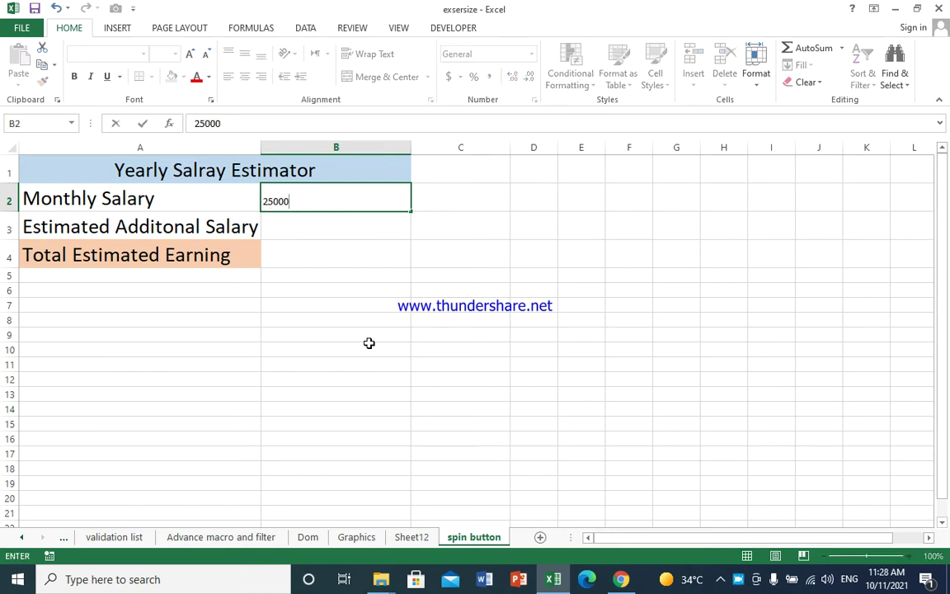
key("Return")
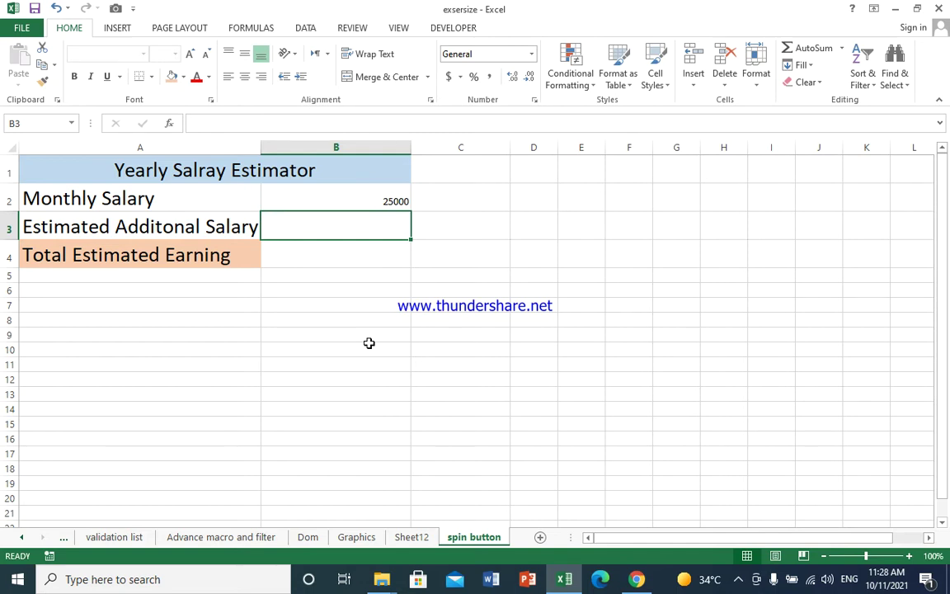
type("8000")
key("Return")
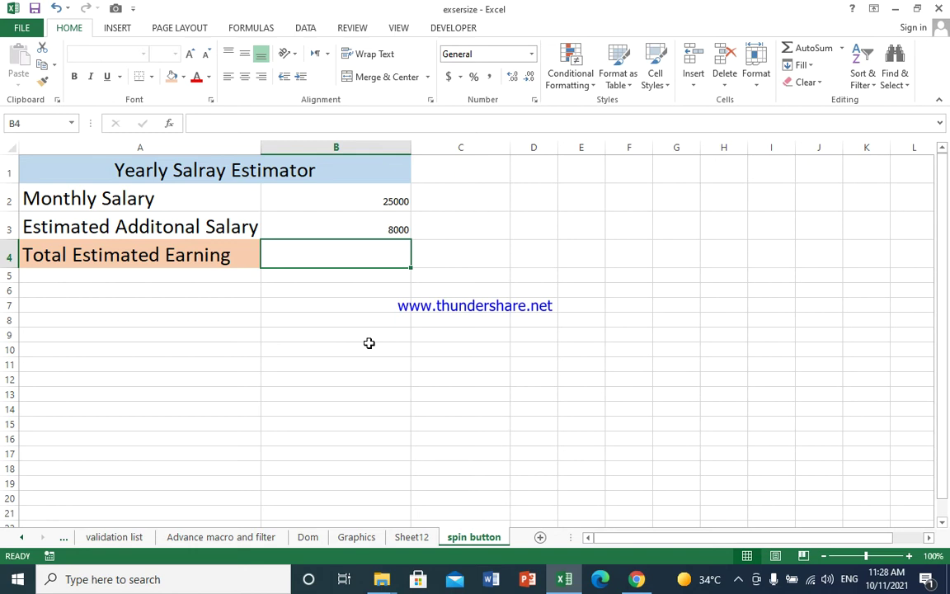
left_click(330, 195)
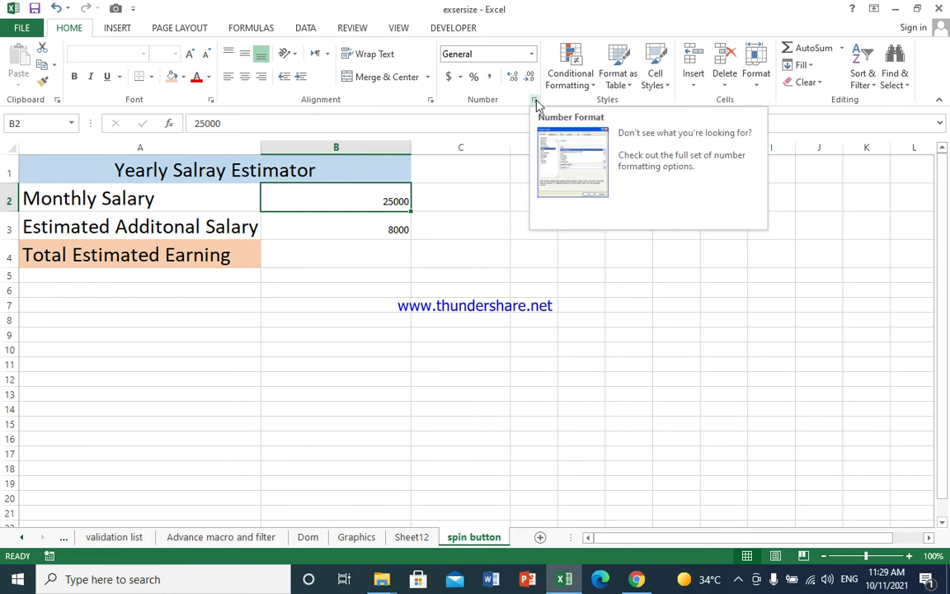
- Increase the font size of the 25000 monthly salary in B2
left_click_drag(339, 205, 343, 244)
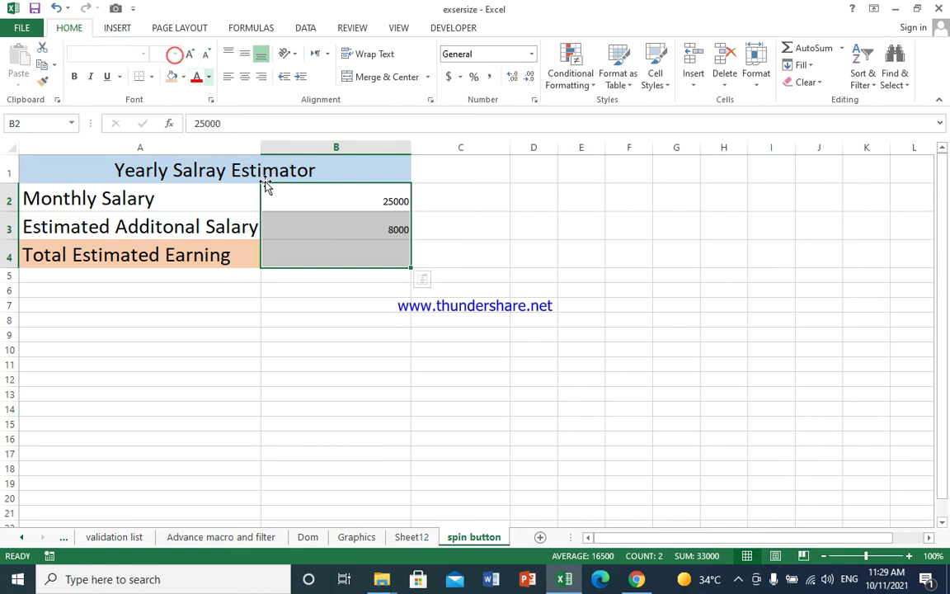
left_click(300, 199)
left_click(323, 222)
left_click(328, 198)
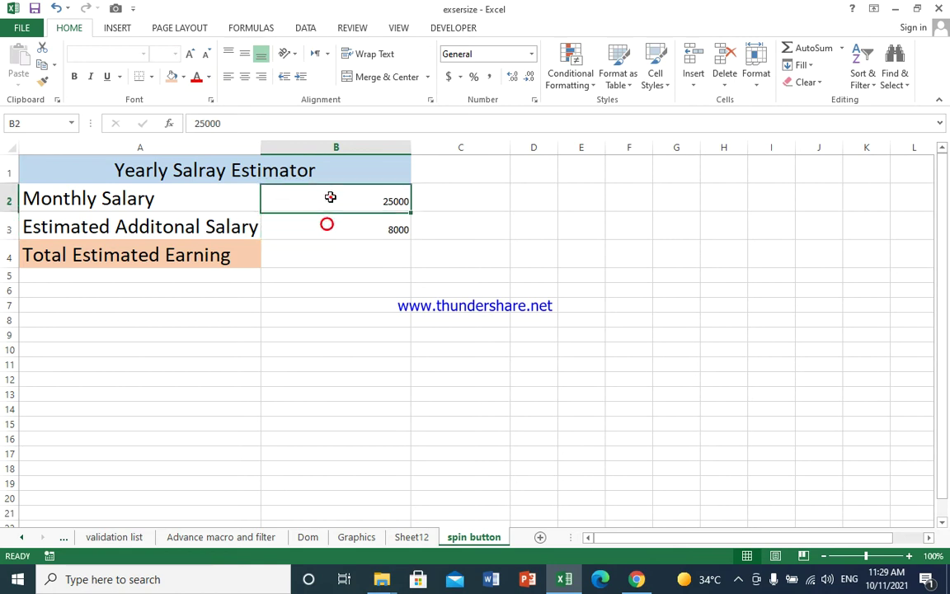
left_click(331, 237)
left_click(339, 265)
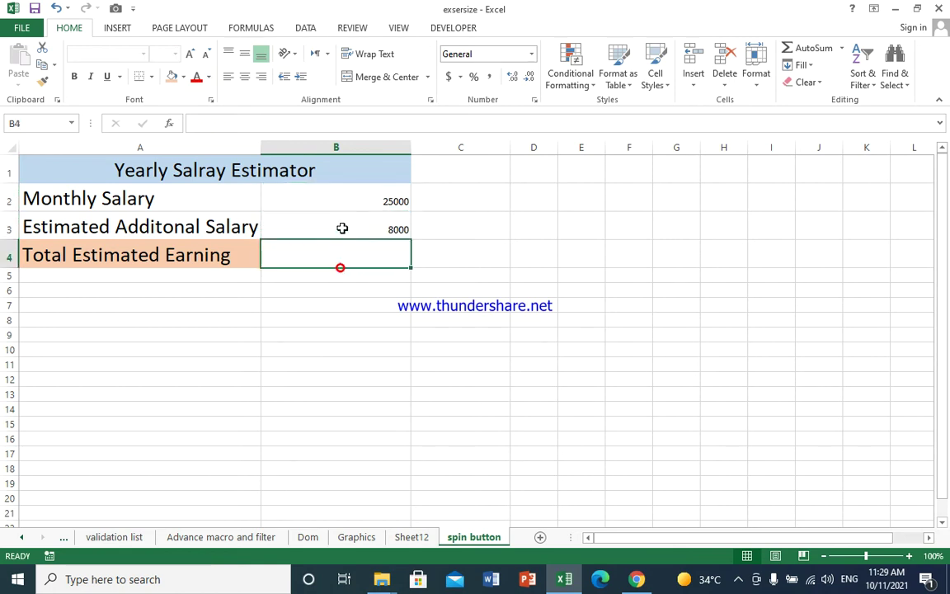
left_click(343, 209)
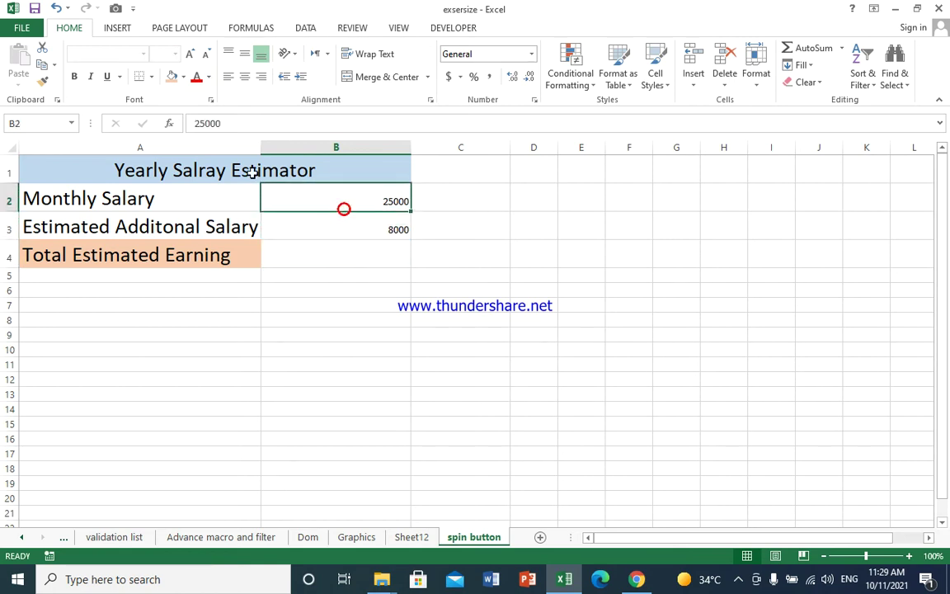
left_click(191, 54)
left_click(192, 55)
left_click(191, 55)
left_click(191, 54)
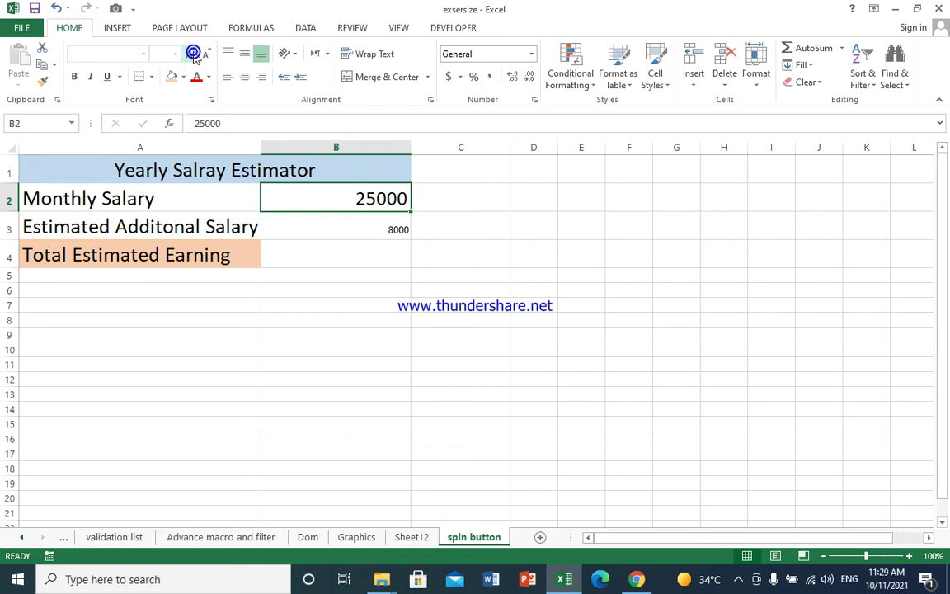
- Resize the 8000 in B3 so its font matches the 25000 in B2
left_click(316, 223)
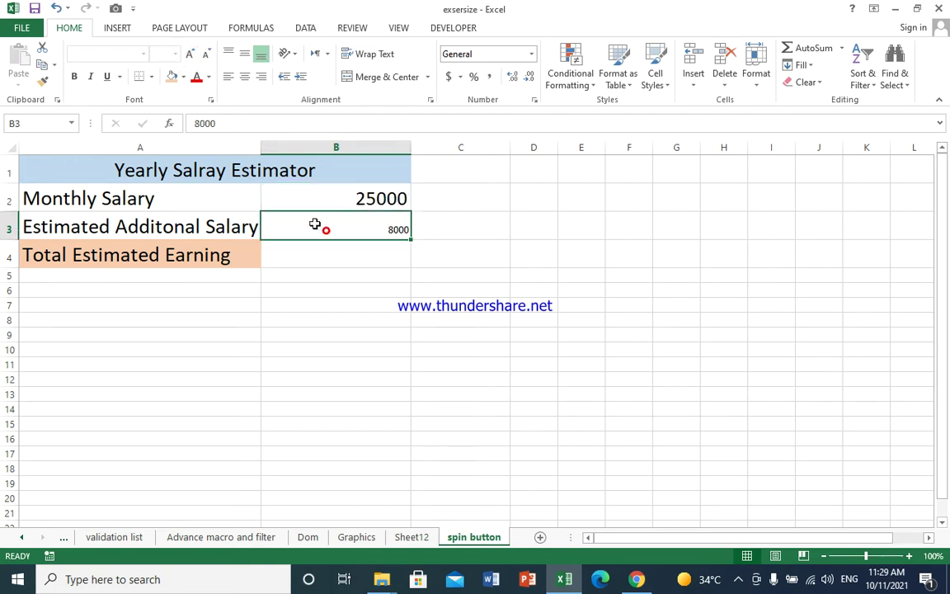
left_click(189, 55)
left_click(190, 55)
left_click(190, 55)
left_click(189, 55)
left_click(189, 55)
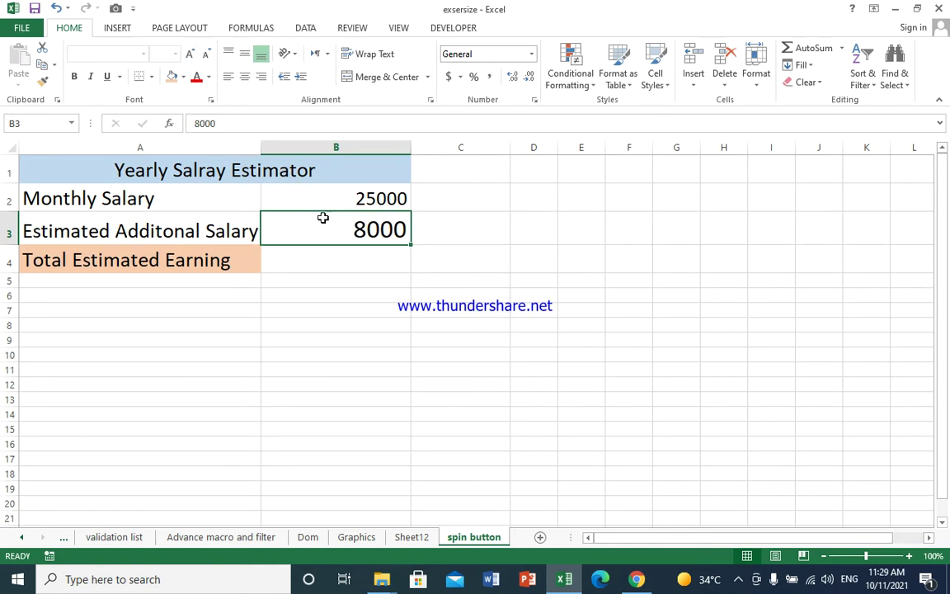
left_click(346, 255)
left_click(359, 222)
left_click(206, 56)
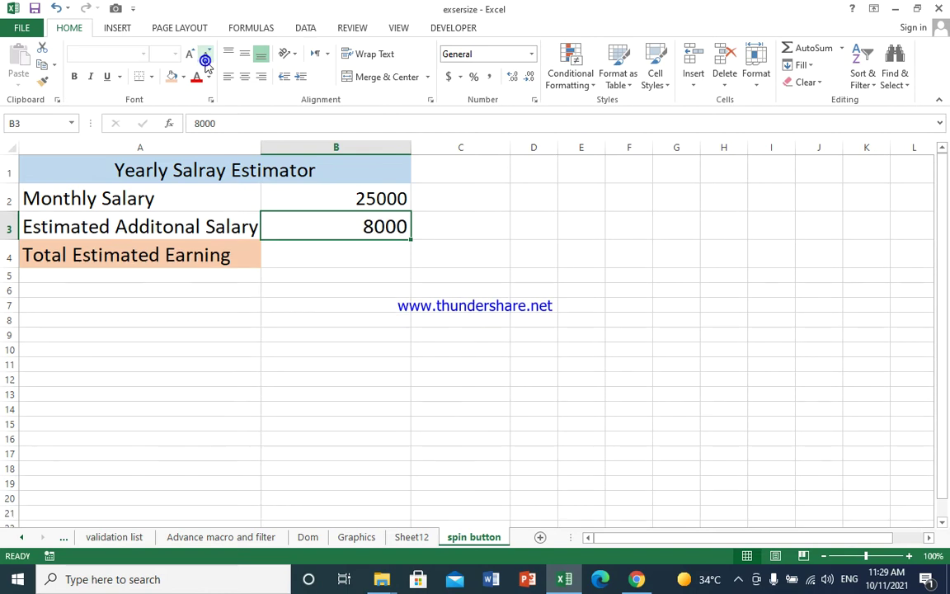
left_click(328, 259)
left_click(189, 55)
left_click(434, 192)
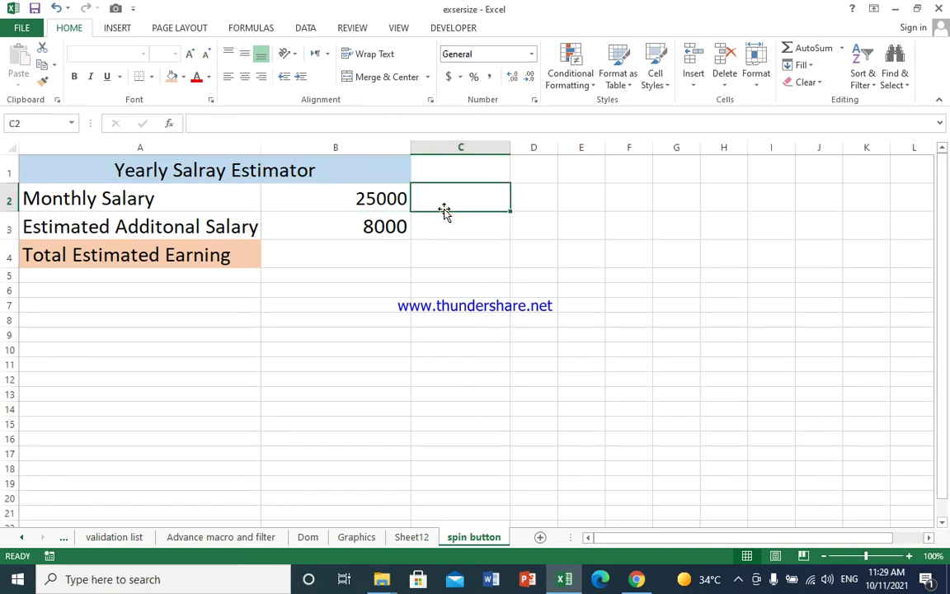
left_click(392, 205)
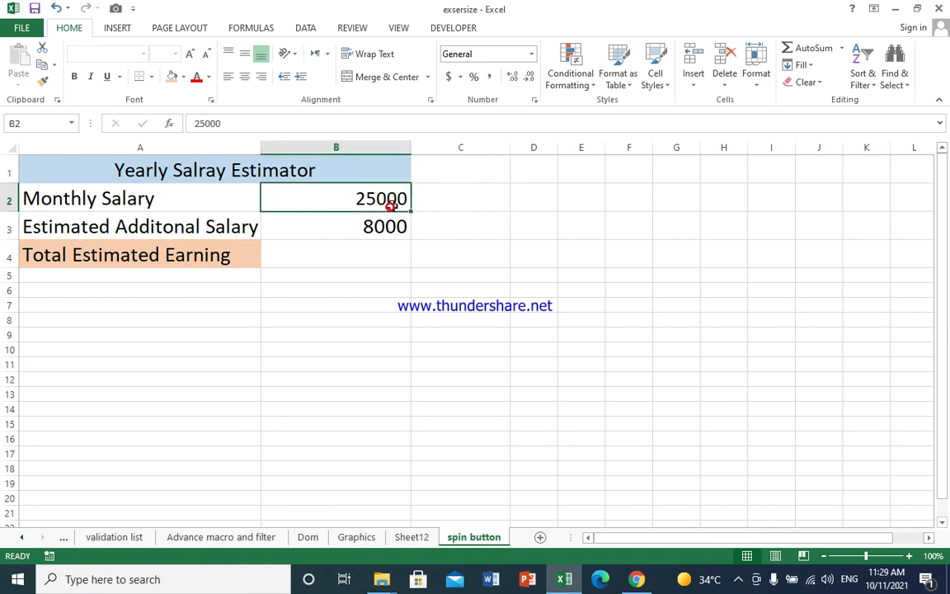
- Format B2 as PKR currency and copy that format down to B3 and B4
left_click(534, 100)
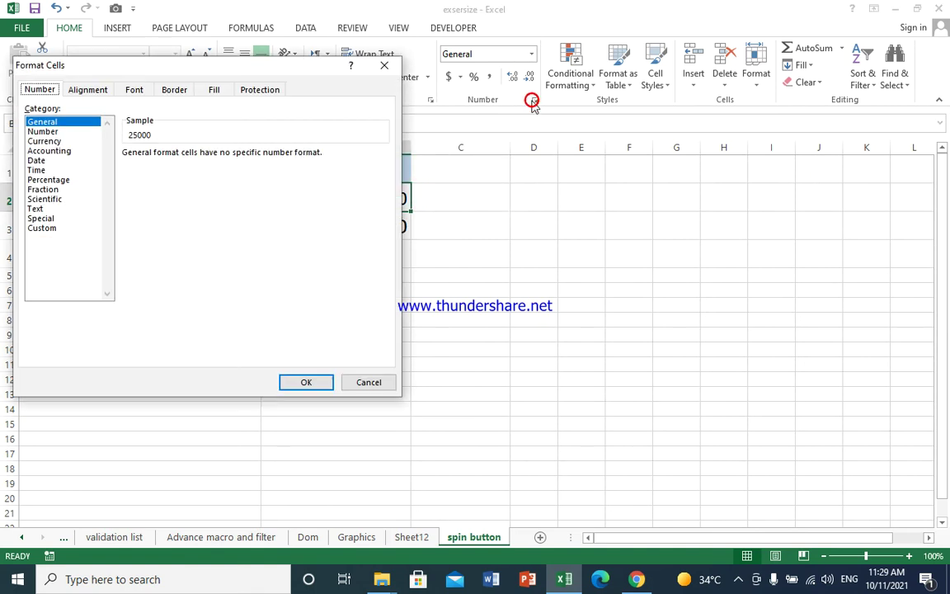
left_click(71, 141)
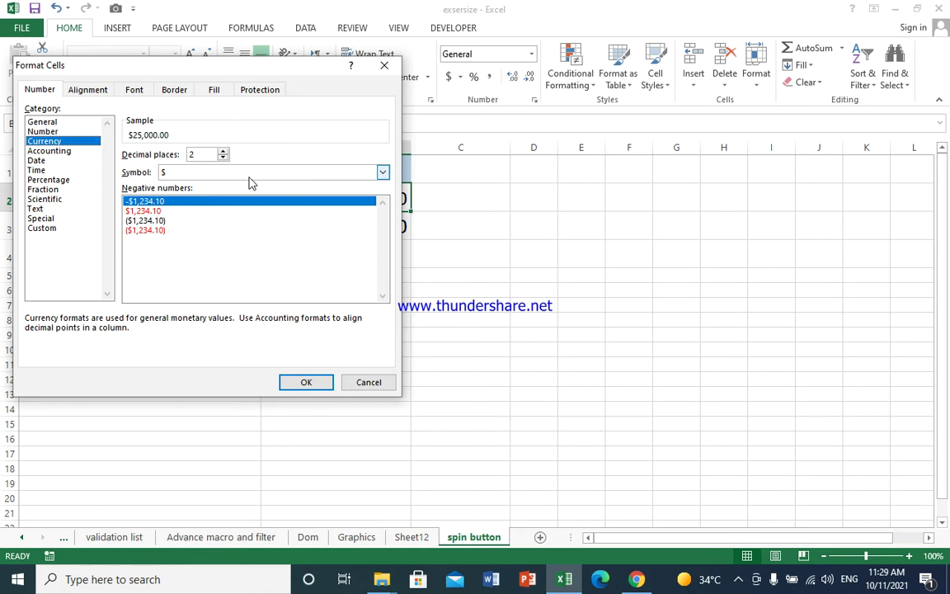
left_click(251, 175)
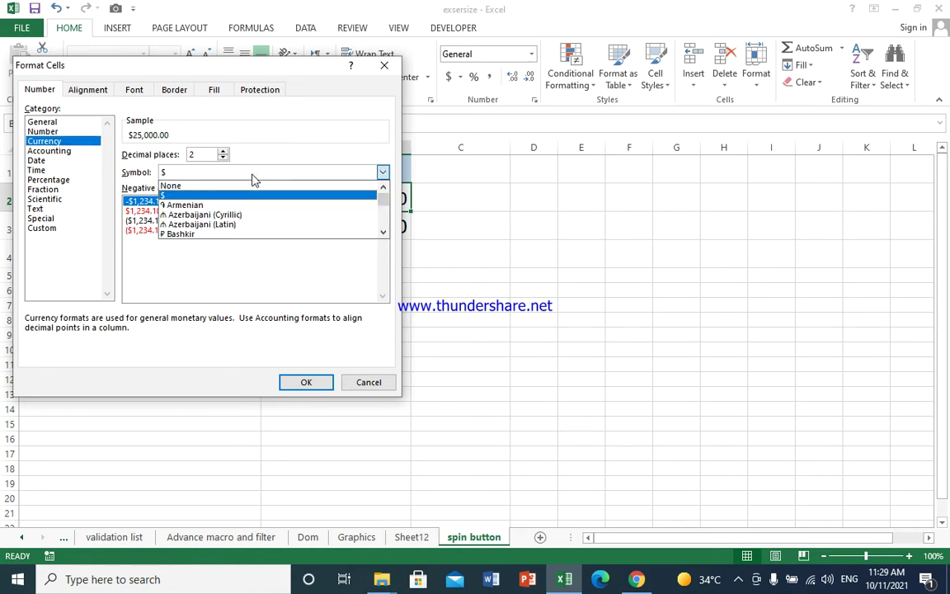
key("p")
key("k")
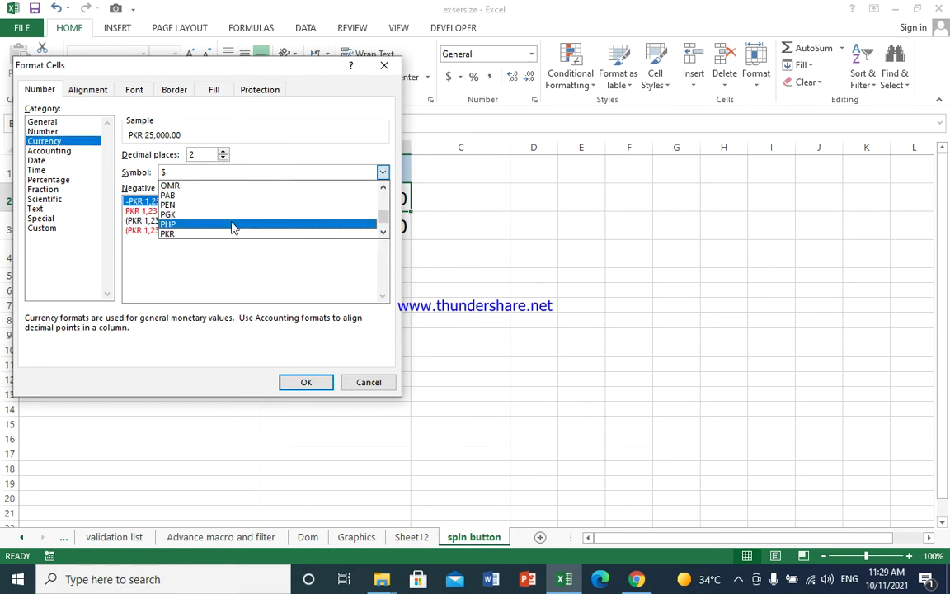
left_click(233, 234)
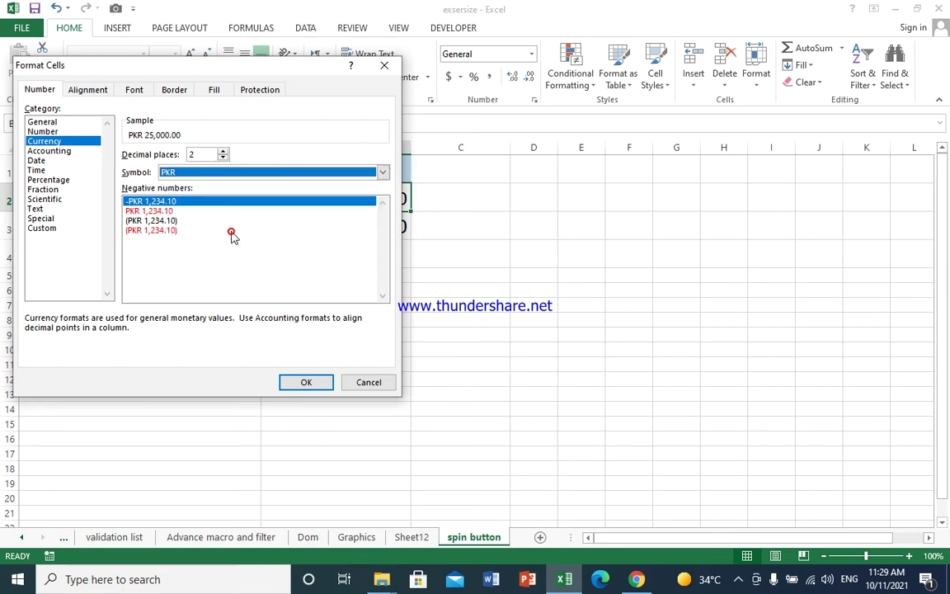
left_click(305, 382)
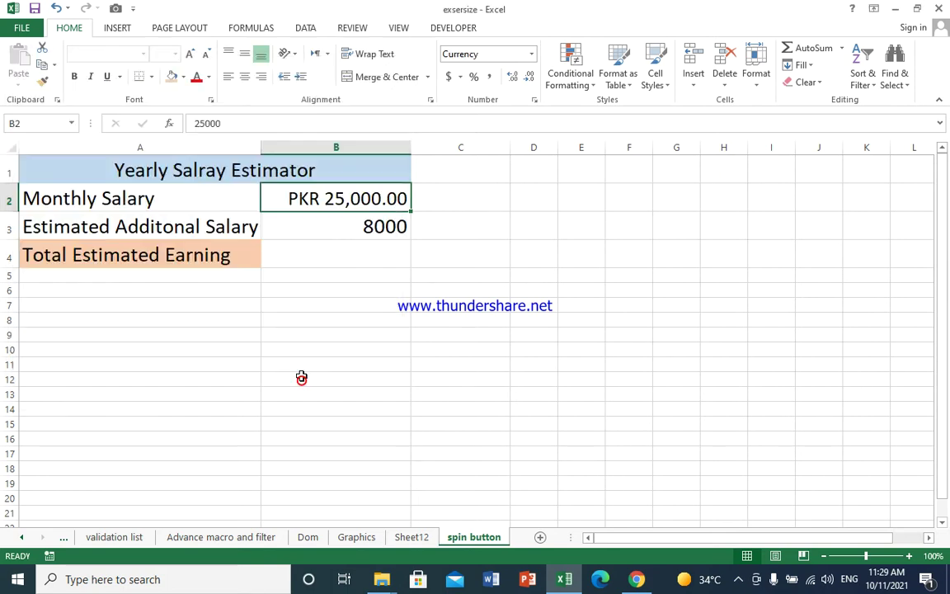
left_click_drag(413, 212, 409, 263)
- Re-enter 8000 in B3 and start a formula in B4
left_click(399, 227)
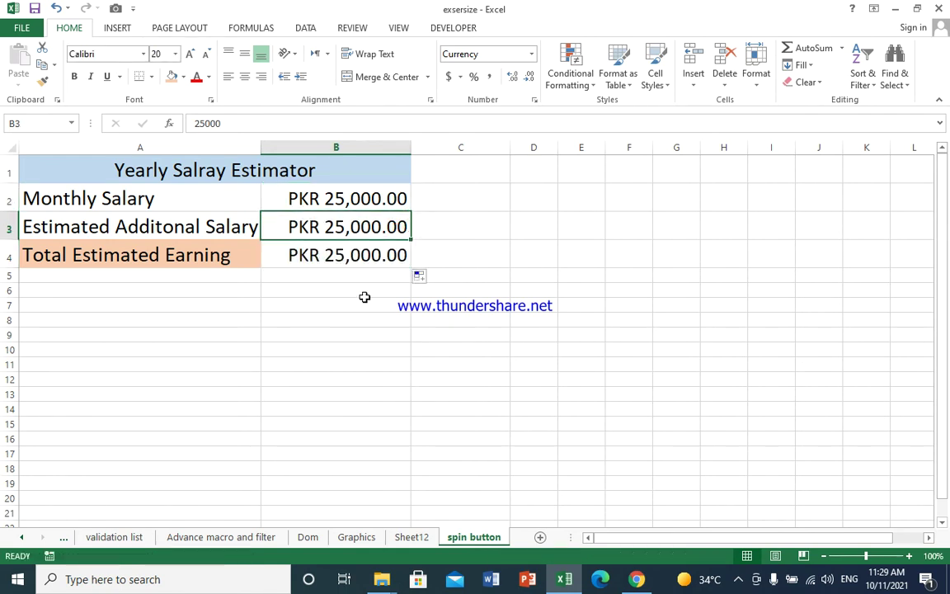
type("8000")
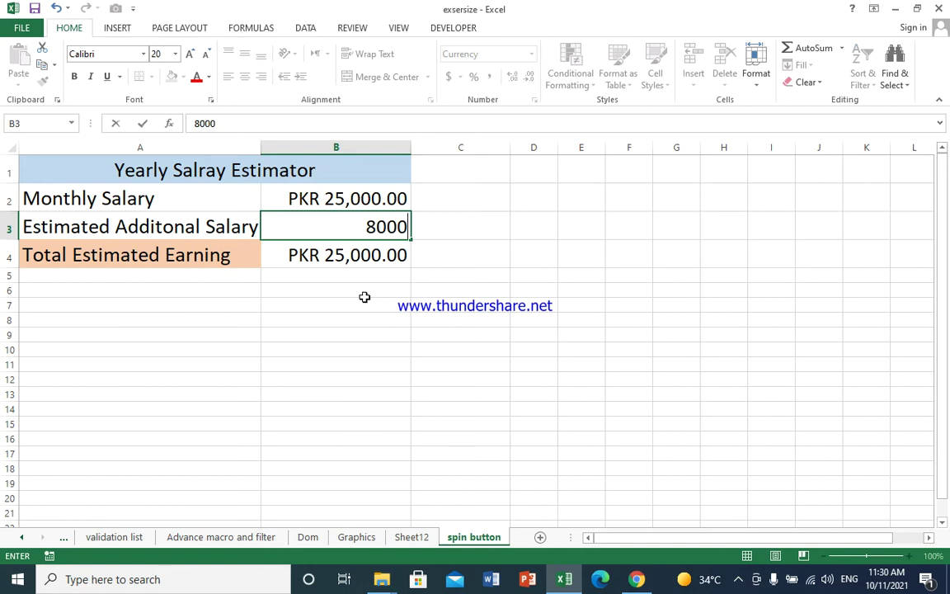
key("Return")
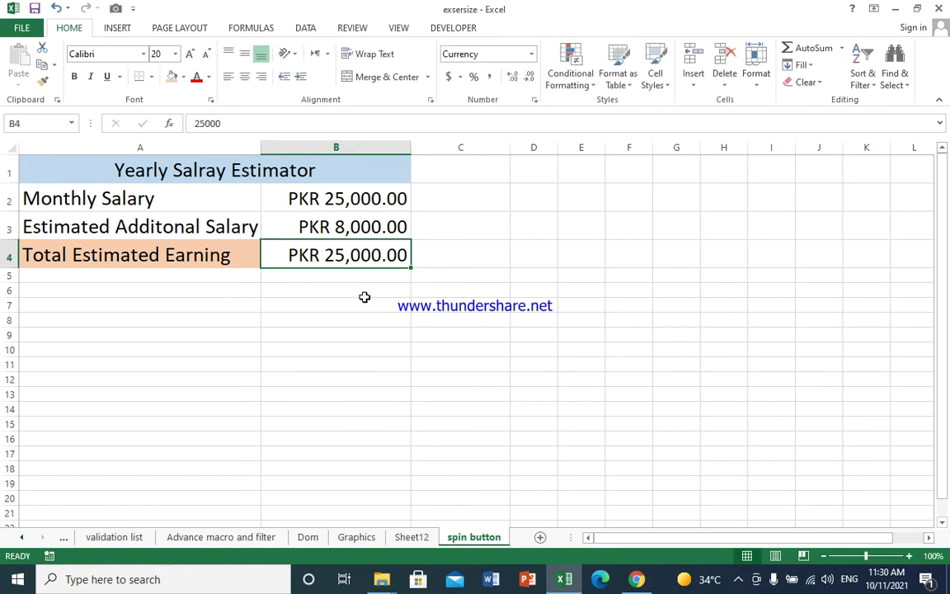
type("=")
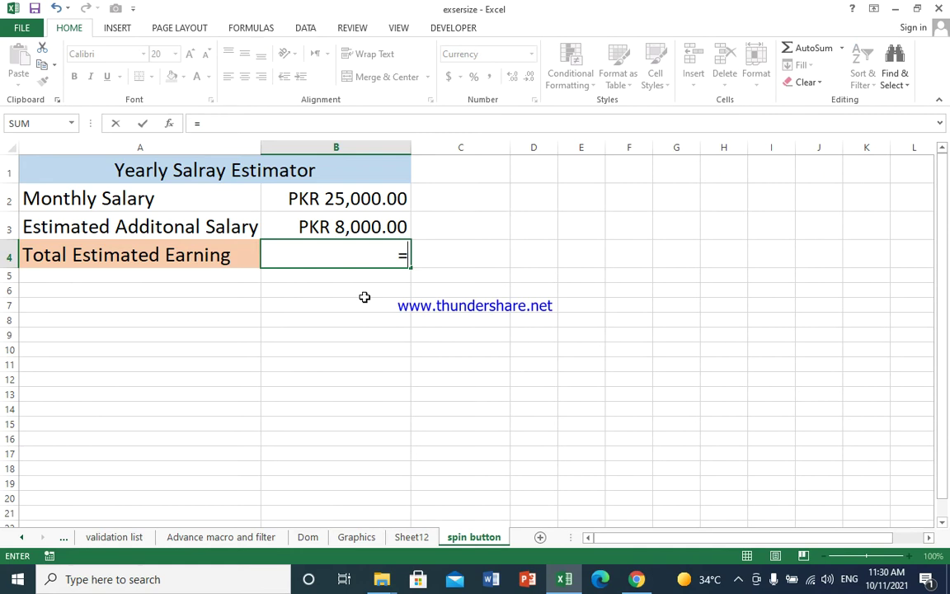
- Enter =(b2*12)+(b3*12) in B4 so the total shows PKR 396,000.00
type("(b")
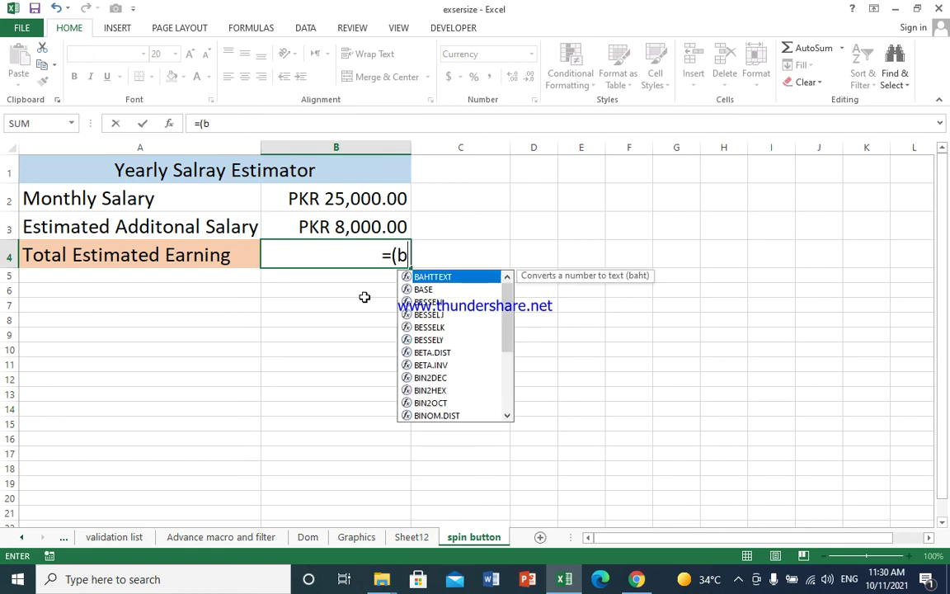
type("2*12")
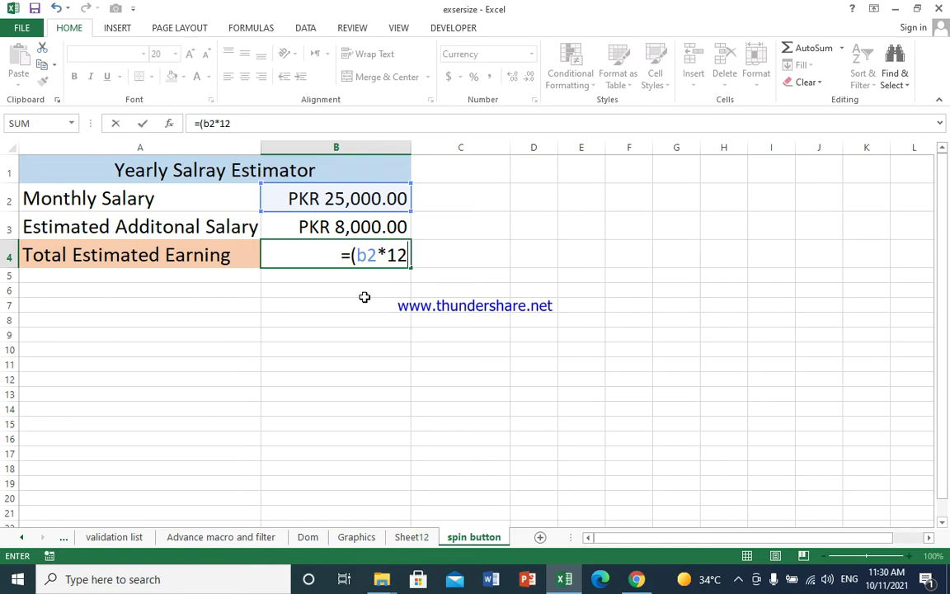
type(")=")
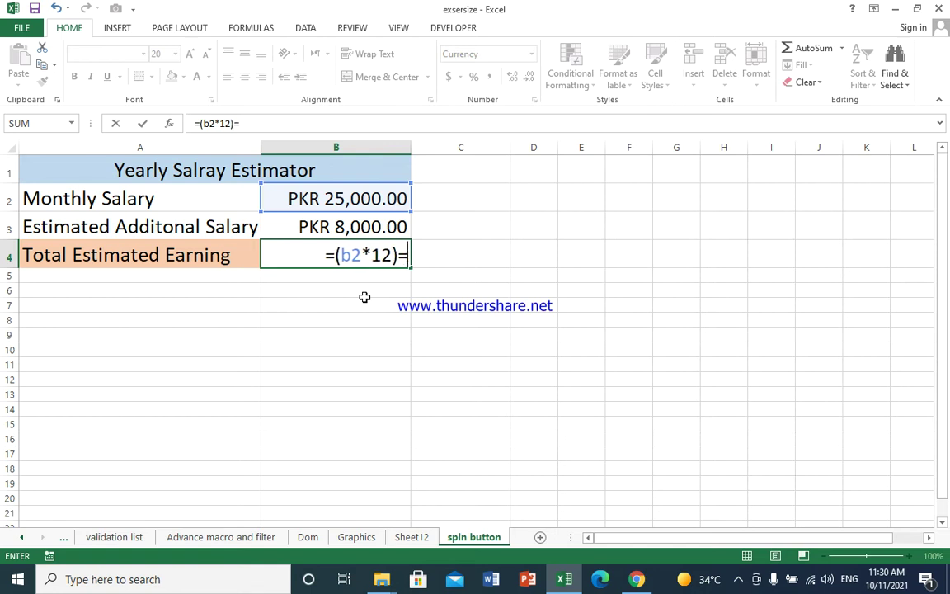
key("BackSpace")
type("+")
type("b")
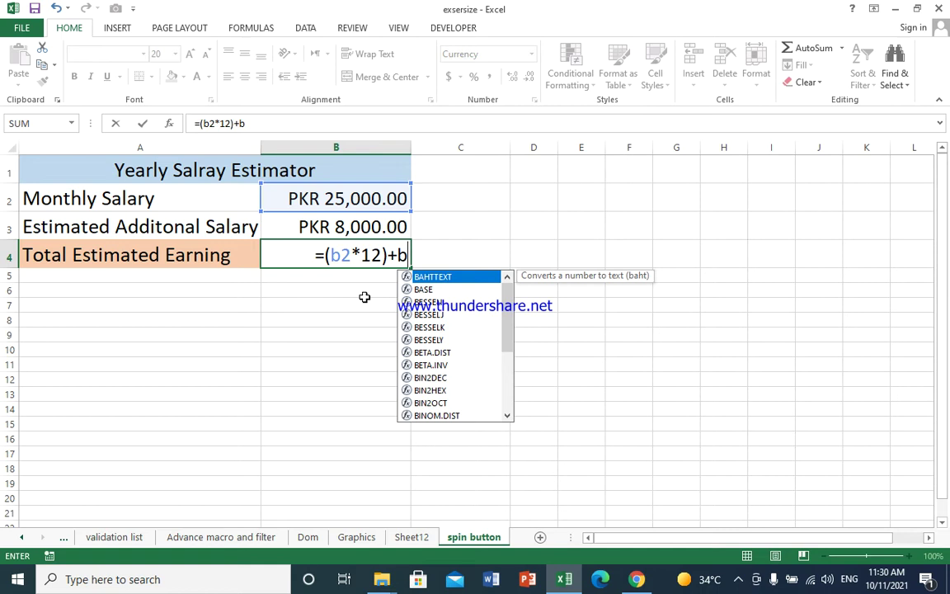
type("3")
key("BackSpace")
key("BackSpace")
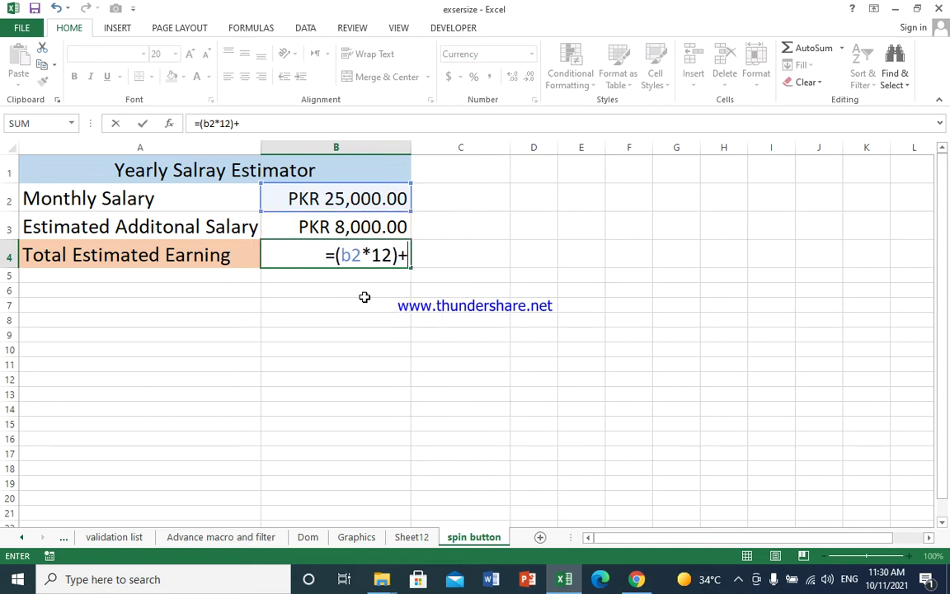
type("(")
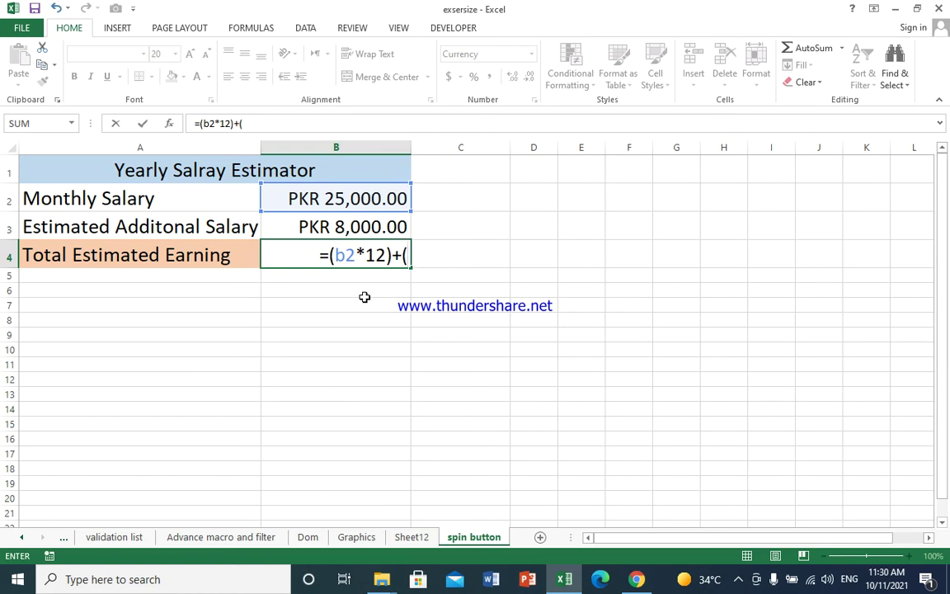
type("b3")
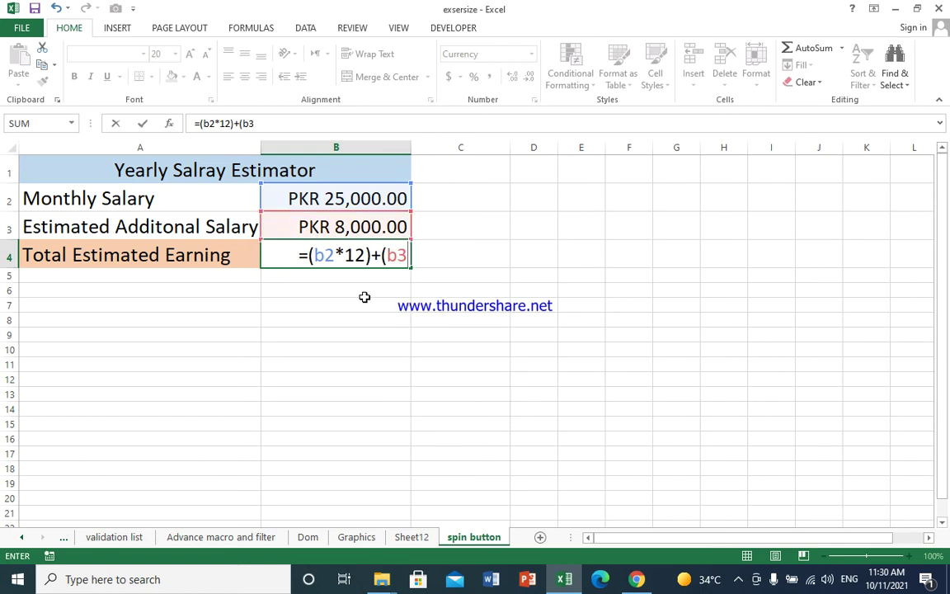
type("*12")
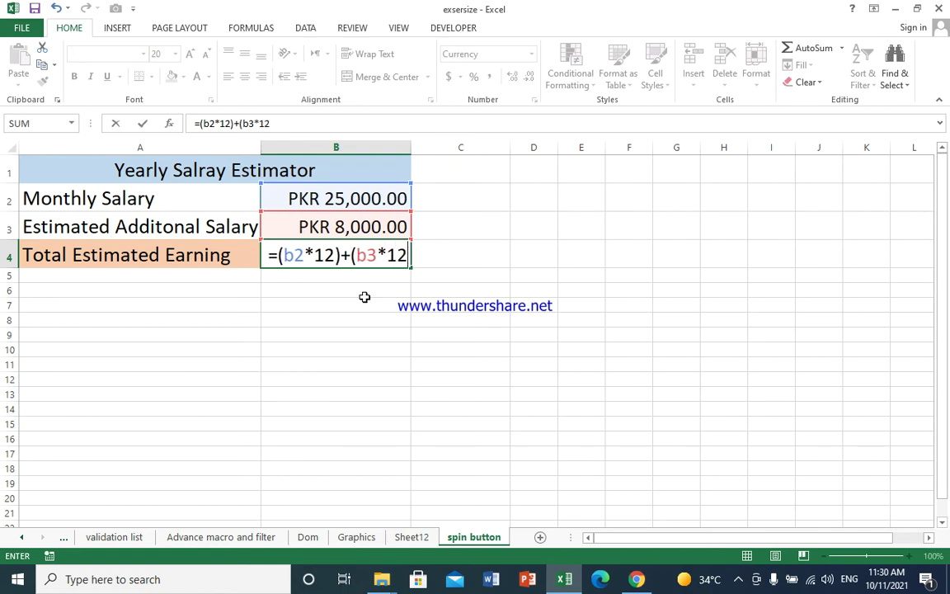
type(")")
key("Return")
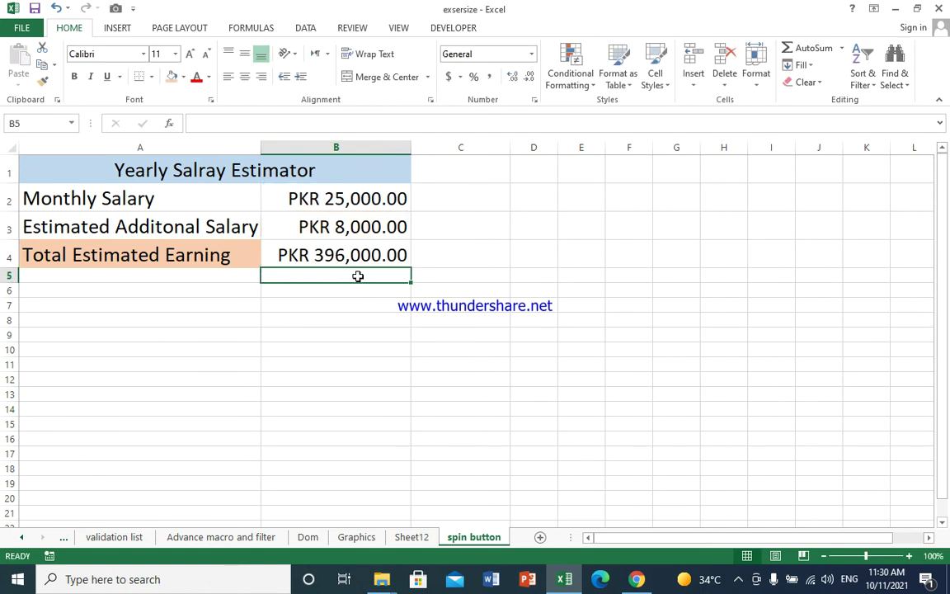
- Change the monthly salary in B2 to 30000 and check the PKR 456,000.00 total
left_click(449, 216)
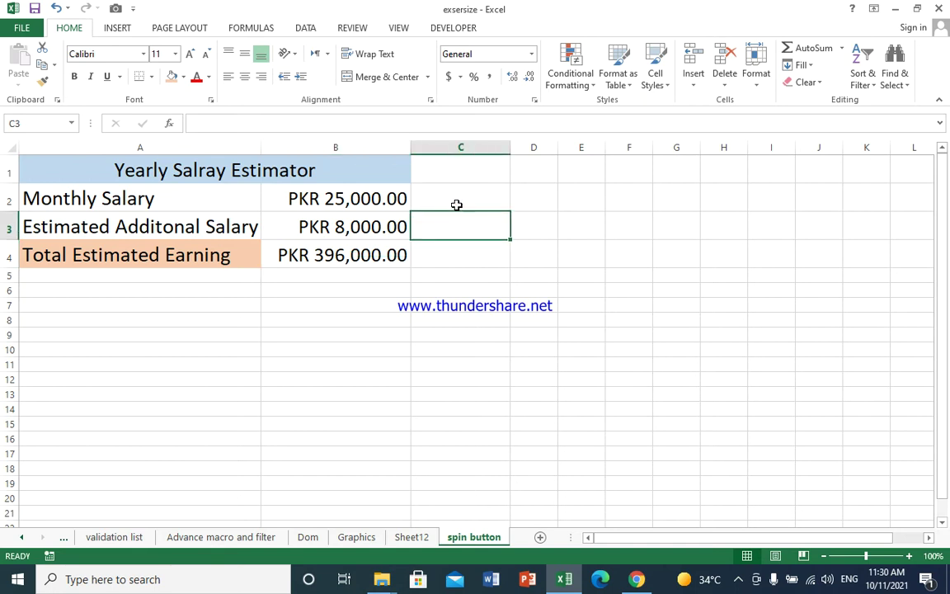
left_click(456, 204)
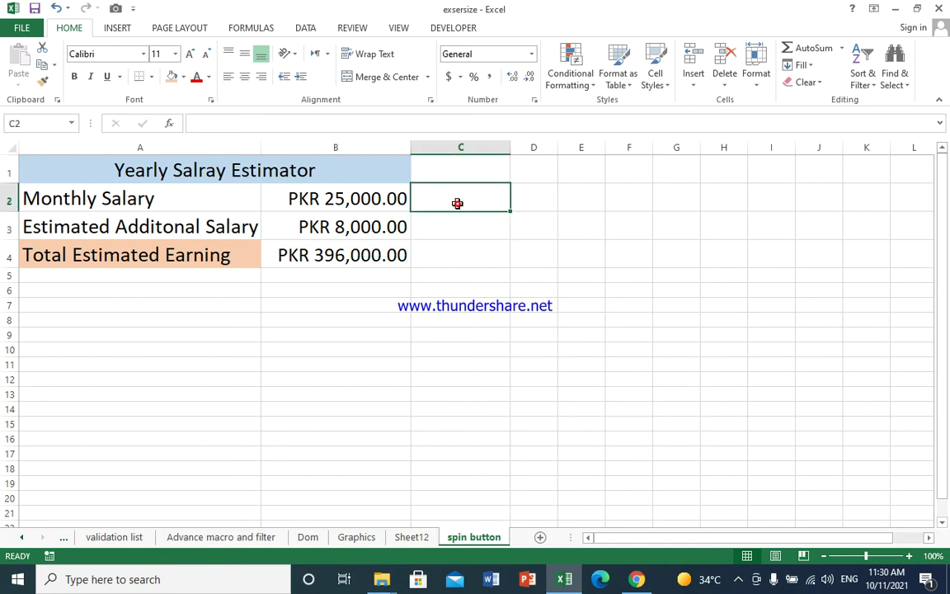
left_click(388, 199)
type("30000")
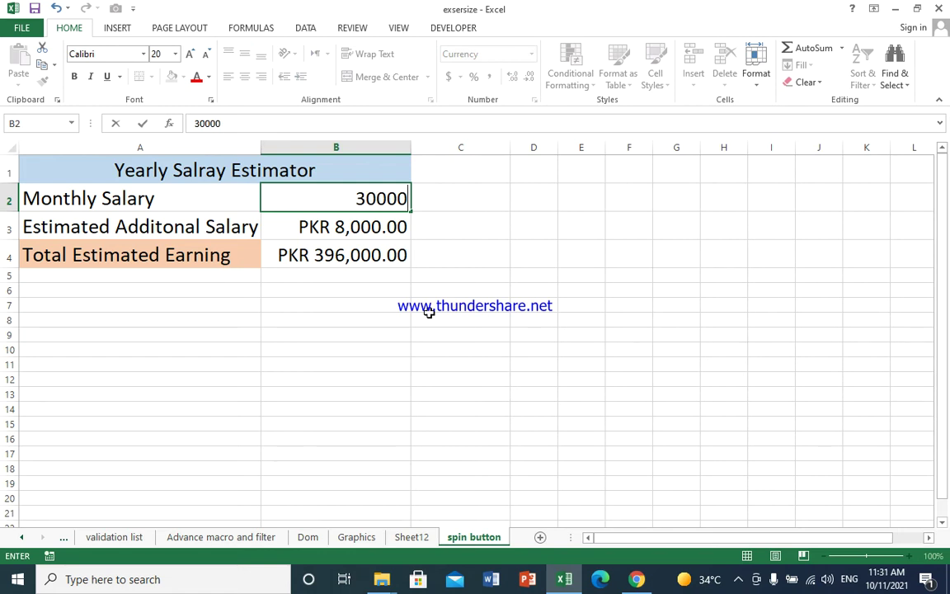
key("Return")
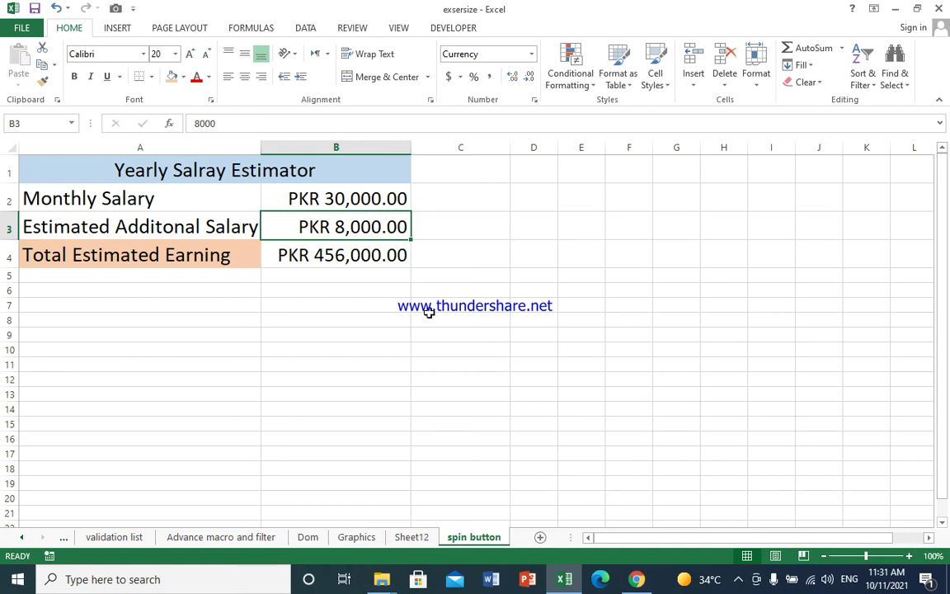
key("Down")
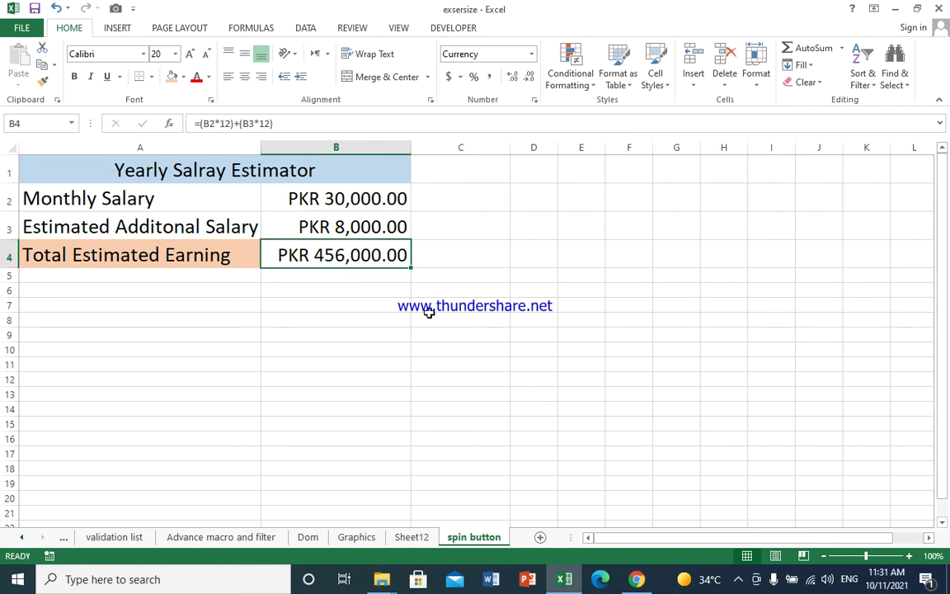
key("Up")
key("Up")
key("Right")
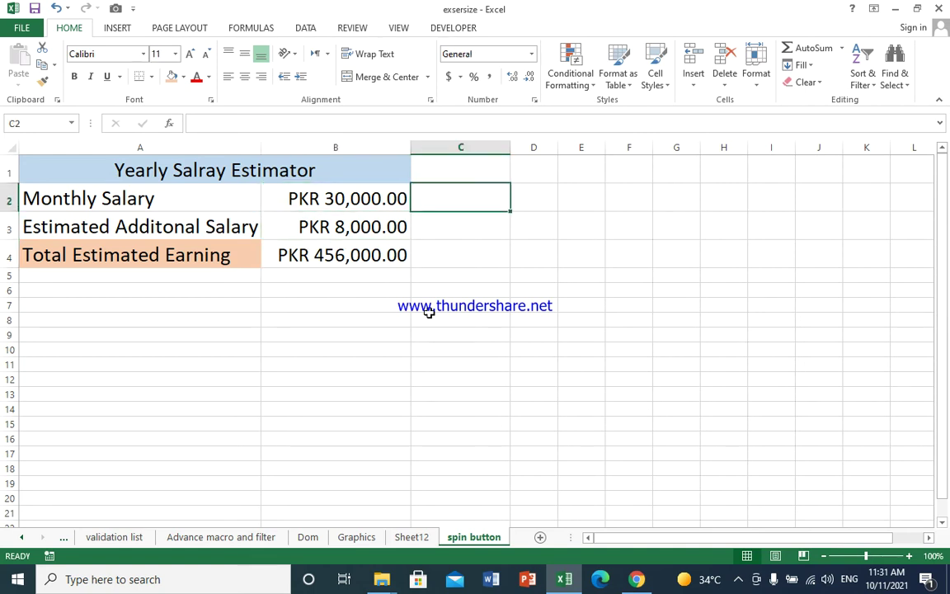
key("Down")
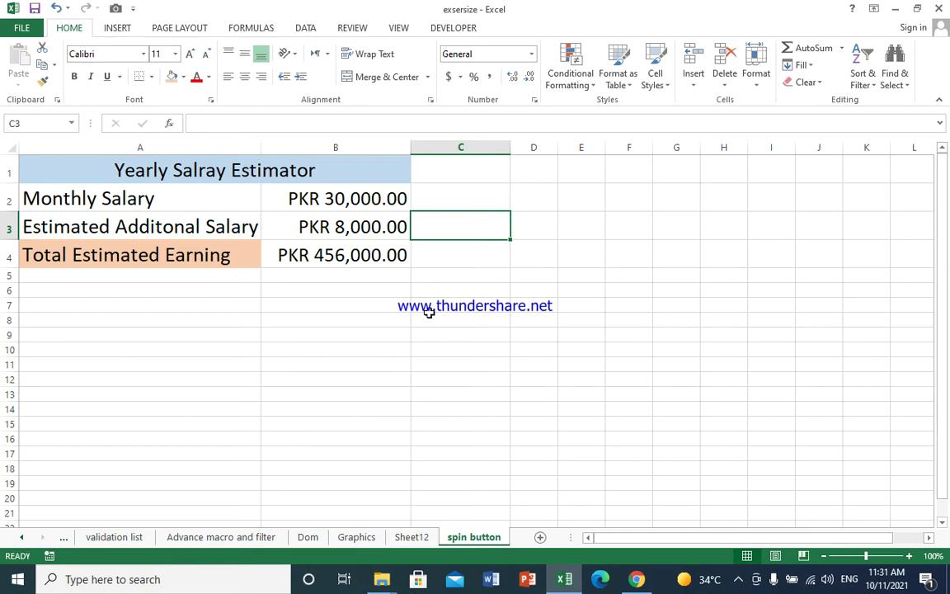
left_click(467, 201)
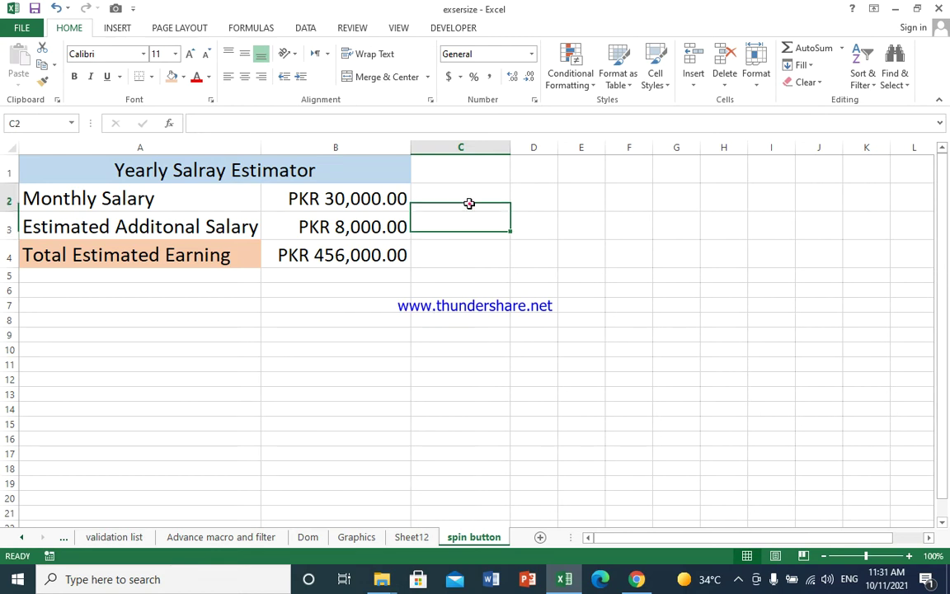
- Insert a Form Control spin button from the Developer tab into cell C2
left_click(446, 27)
left_click(278, 78)
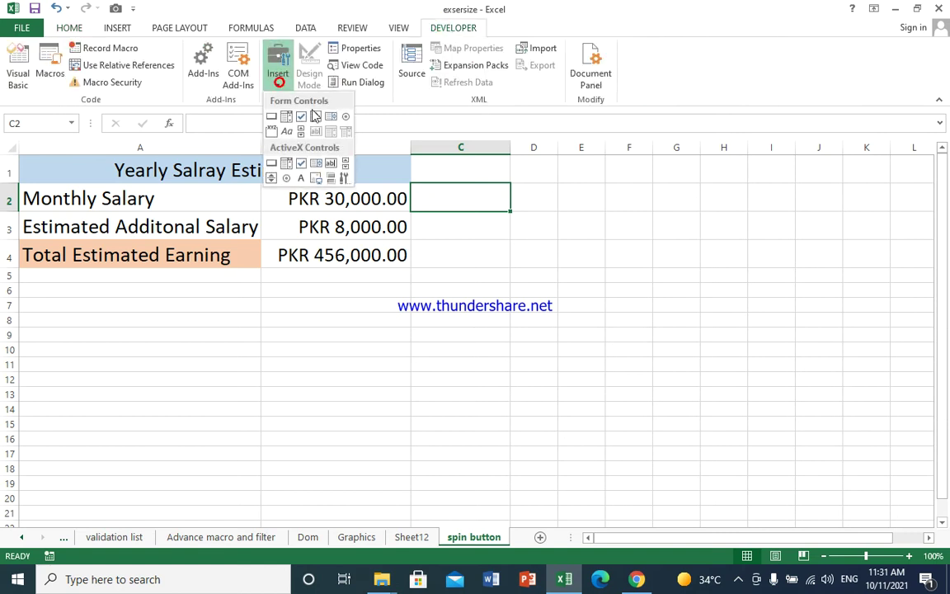
left_click(283, 116)
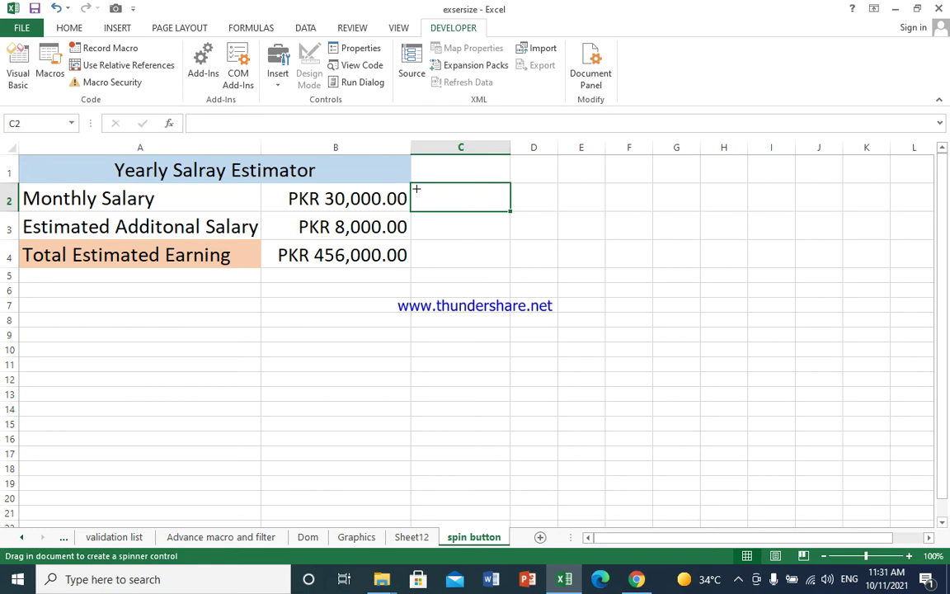
left_click_drag(416, 189, 428, 210)
left_click_drag(491, 214, 507, 212)
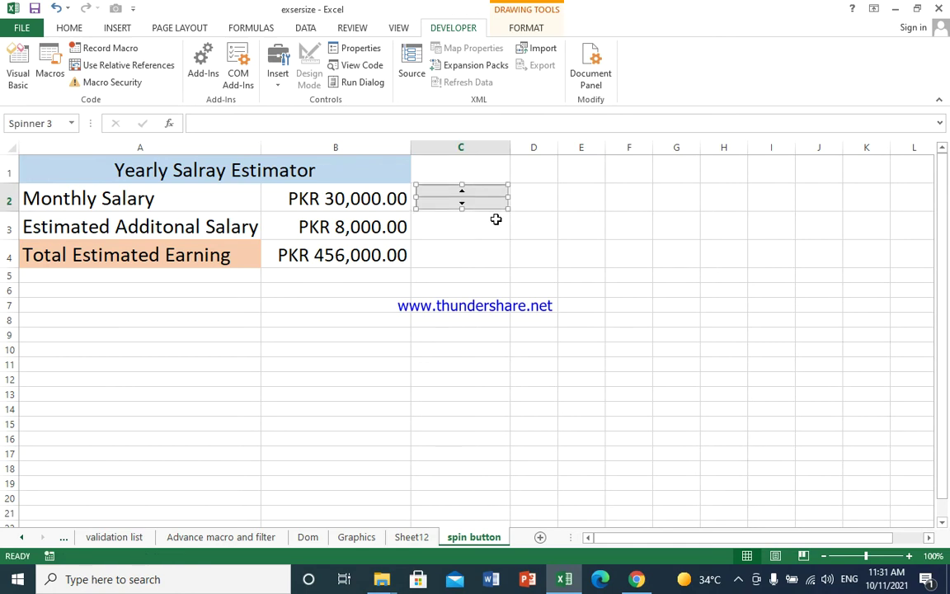
- Set the spin button to min 0, max 30000, increment 500, linked to $B$2
right_click(478, 203)
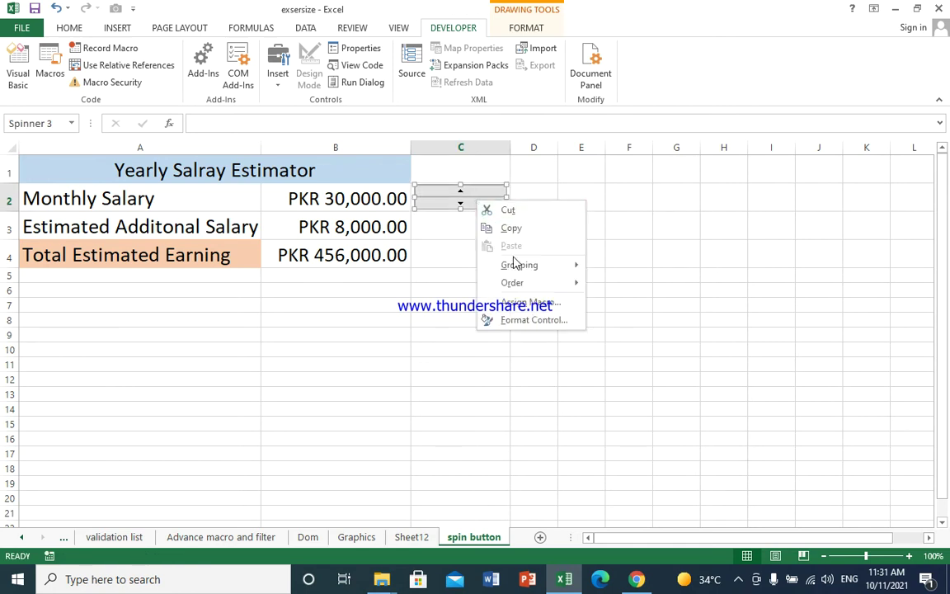
left_click(534, 320)
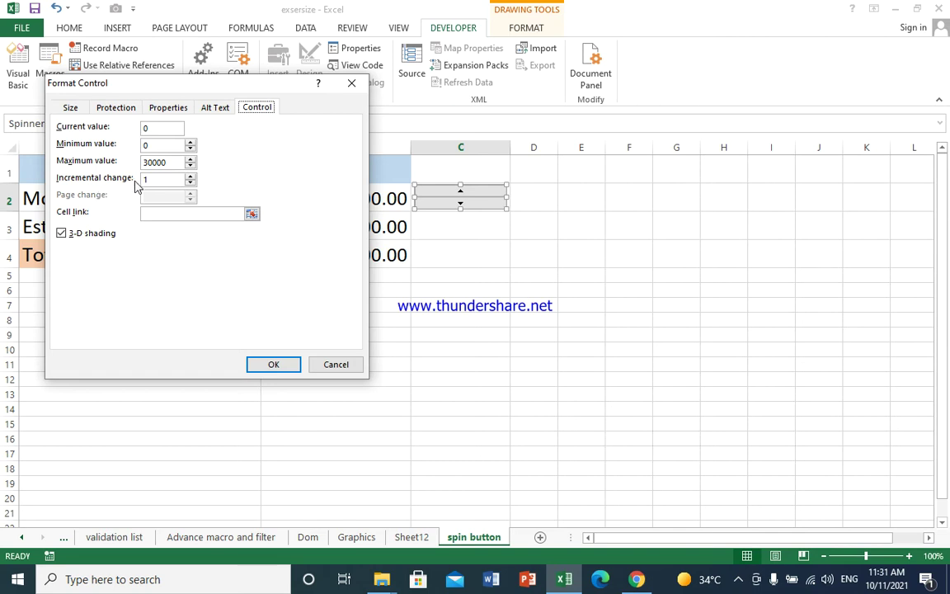
left_click_drag(153, 180, 140, 190)
type("500")
left_click(187, 215)
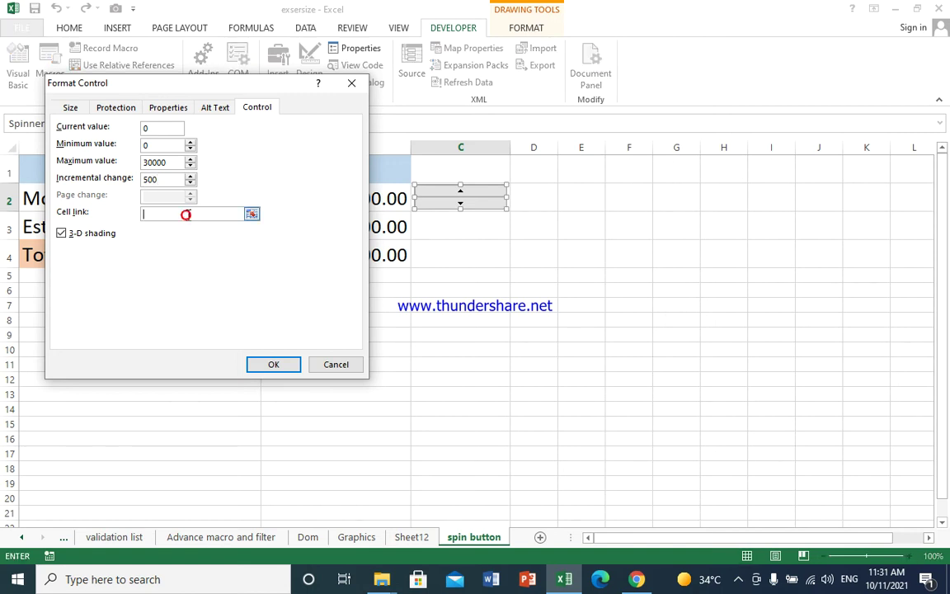
mouse_move(228, 84)
left_mouse_down()
mouse_move(676, 159)
mouse_move(667, 136)
left_mouse_up()
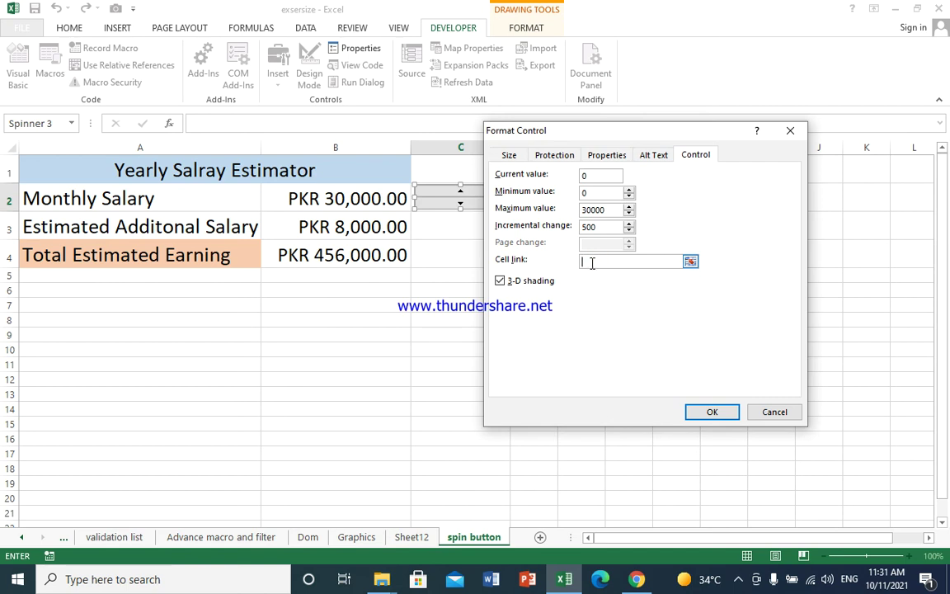
left_click(332, 201)
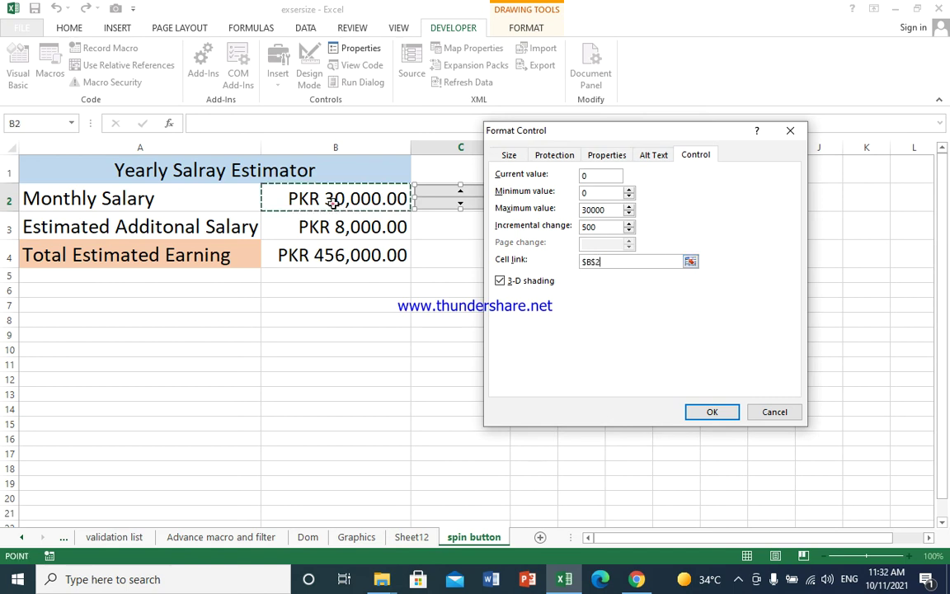
left_click(713, 412)
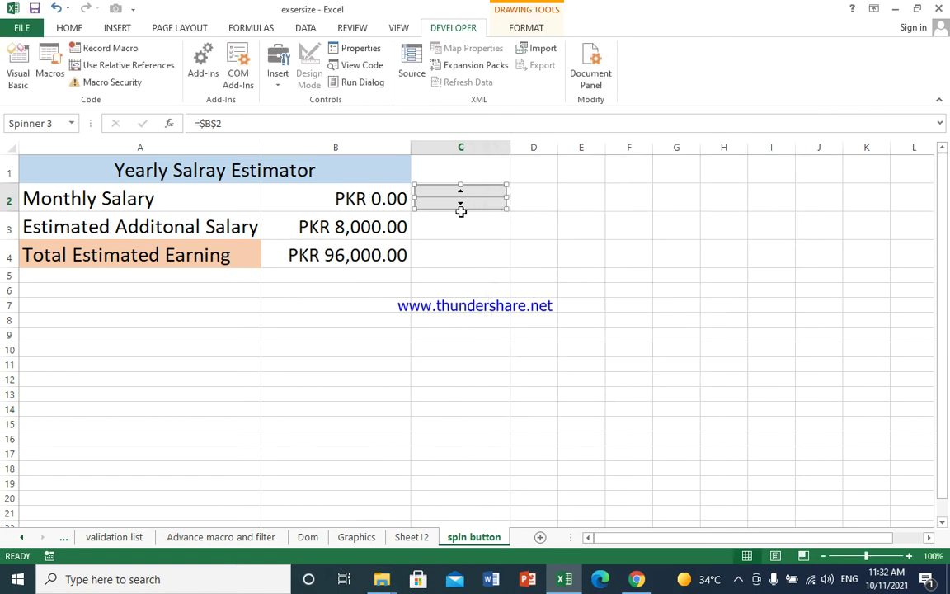
- Step the monthly salary in B2 upward with the new spin button
left_click(463, 236)
left_click(460, 191)
left_click(460, 191)
left_click(460, 191)
left_click(460, 190)
left_click(460, 190)
left_click(460, 191)
left_click(460, 190)
left_click(460, 191)
left_click(460, 190)
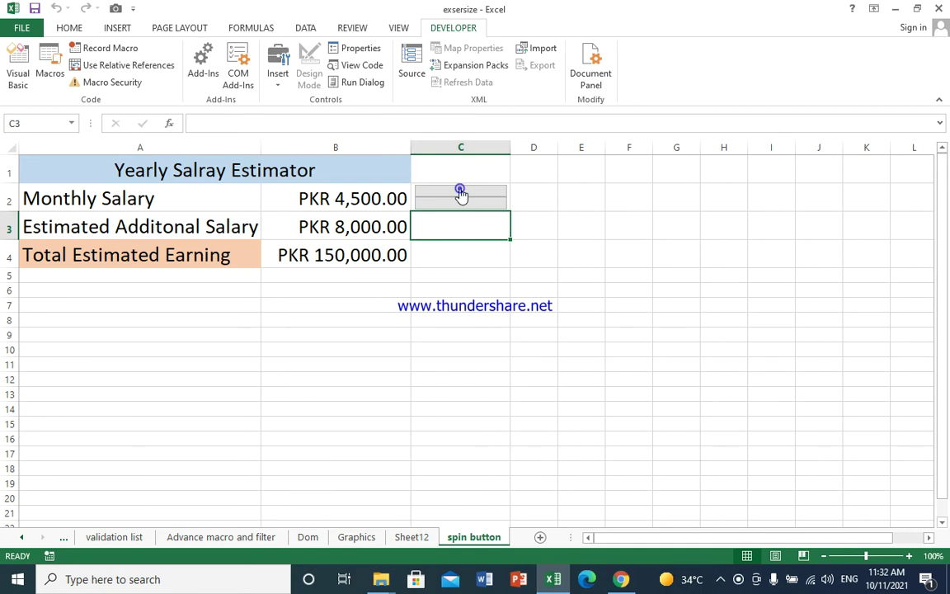
left_click(460, 191)
left_click(460, 191)
left_click(461, 190)
left_click(460, 191)
left_click(460, 190)
left_click(461, 191)
left_click(461, 190)
left_click(460, 191)
left_click(460, 190)
left_click(460, 190)
left_click(460, 191)
left_click(460, 191)
left_click(460, 190)
left_click(460, 191)
- Nudge the salary down and back up, confirming it caps at PKR 30,000.00
left_click(460, 190)
left_click(460, 190)
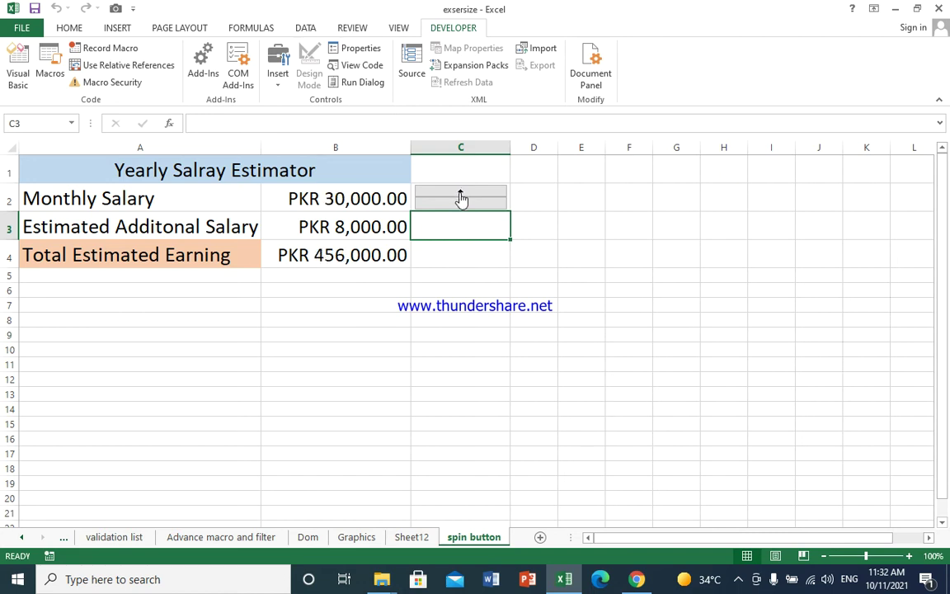
left_click(460, 208)
left_click(461, 208)
left_click(460, 208)
left_click(460, 191)
left_click(460, 190)
left_click(461, 191)
left_click(460, 207)
left_click(460, 193)
left_click(276, 75)
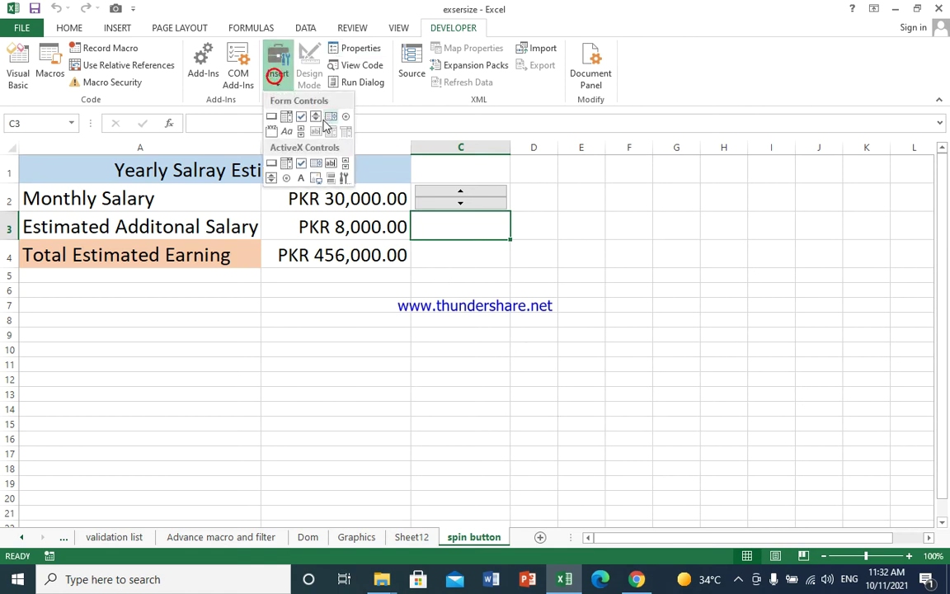
- Draw a second spin button in cell C3 and bring up its Format Control settings
left_click(317, 116)
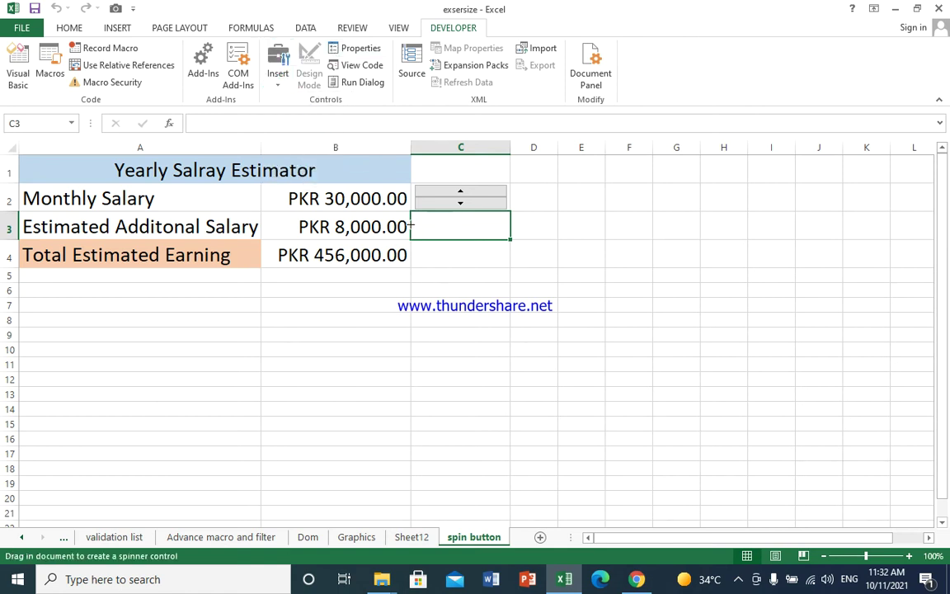
left_click_drag(418, 217, 510, 241)
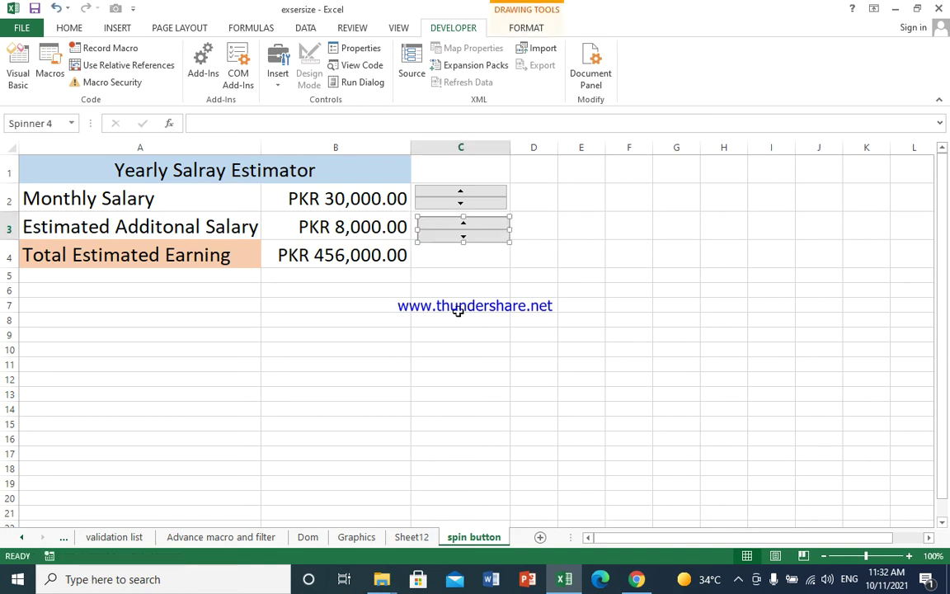
right_click(449, 232)
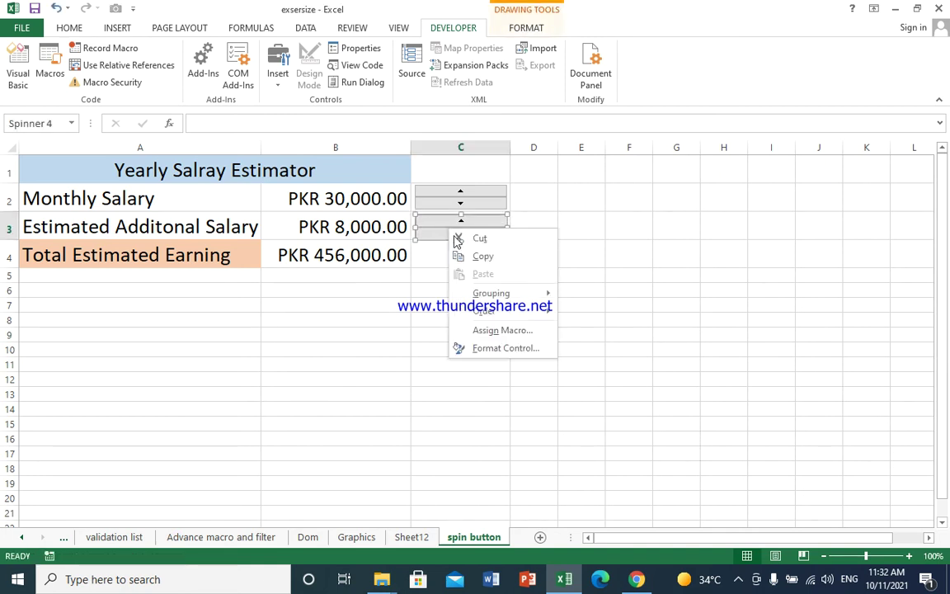
left_click(492, 348)
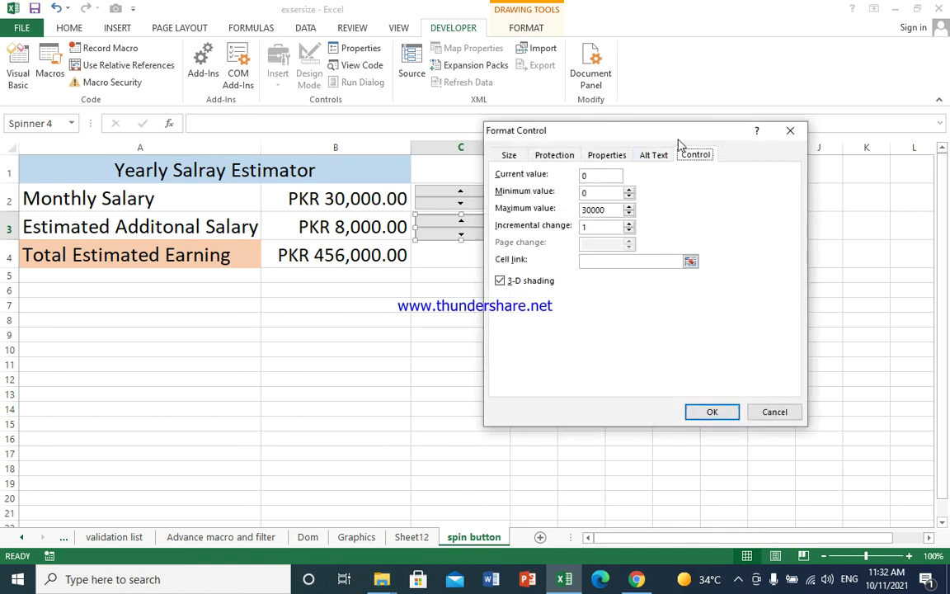
- Give the second spin button an increment of 1000, linked to $B$3
left_click_drag(680, 139, 500, 69)
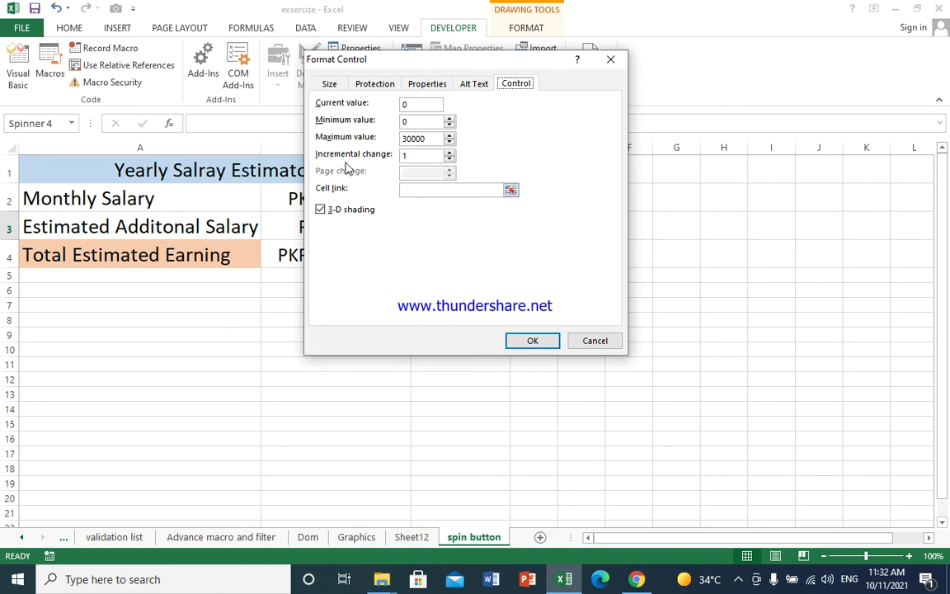
double_click(419, 155)
left_click(416, 190)
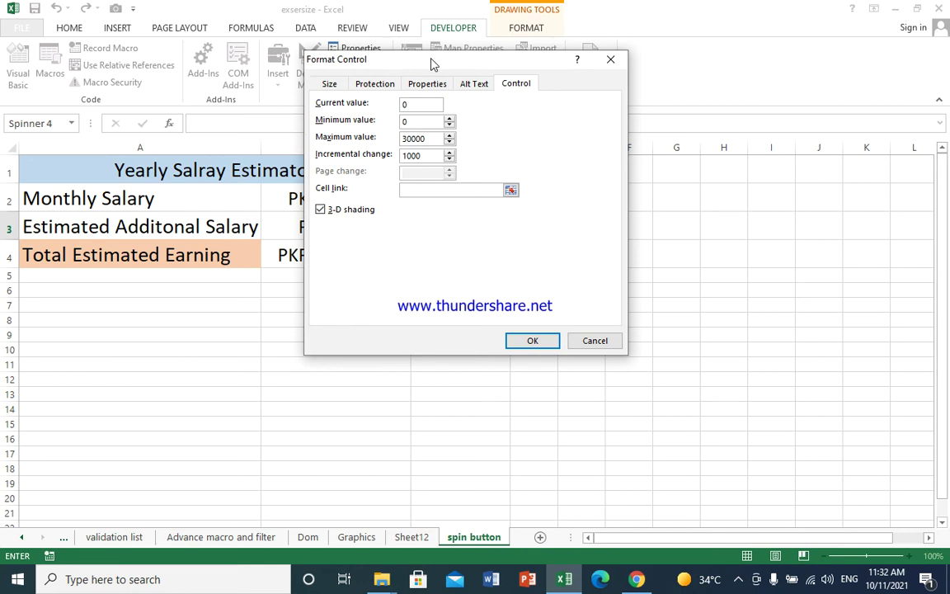
left_click_drag(432, 60, 591, 75)
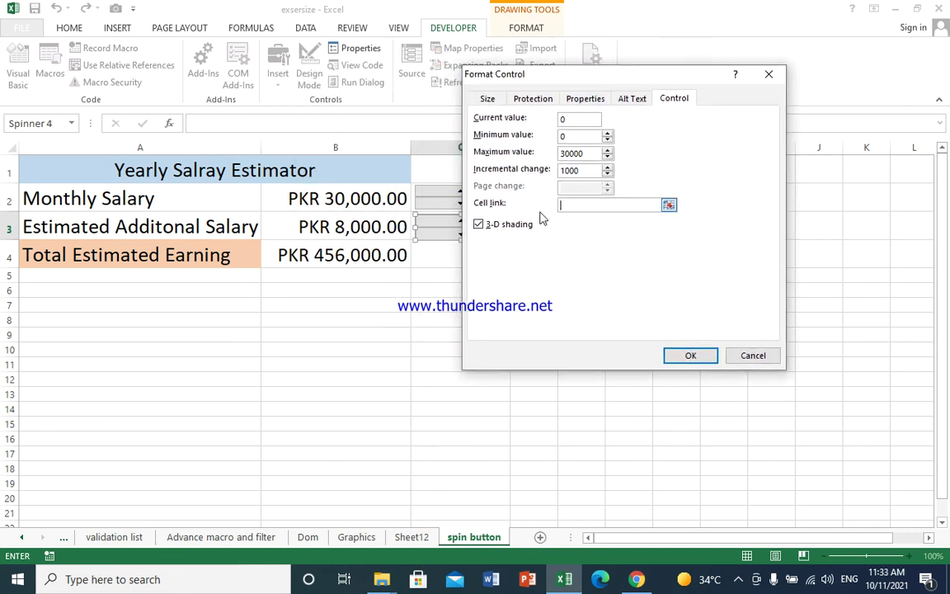
left_click(388, 231)
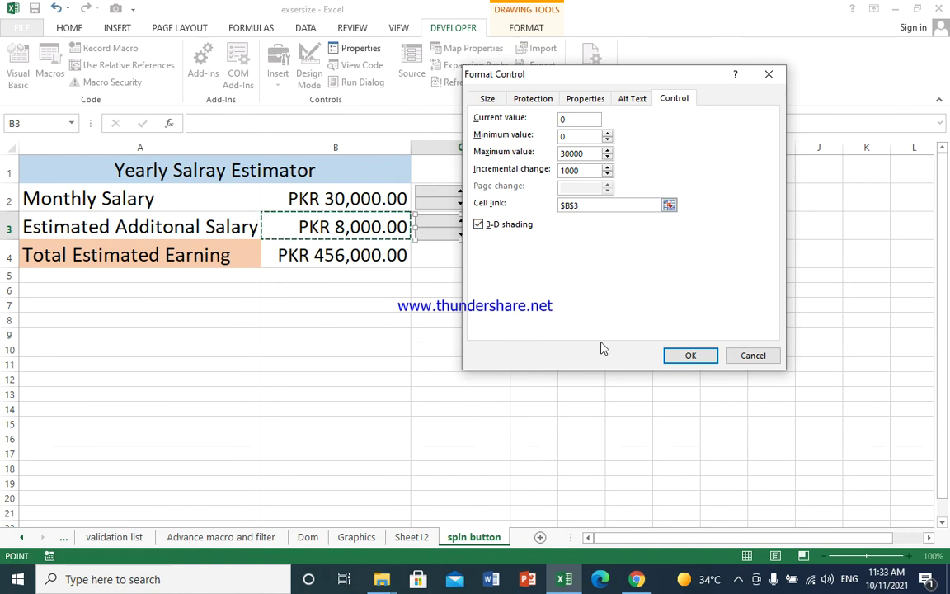
left_click(685, 358)
left_click(507, 320)
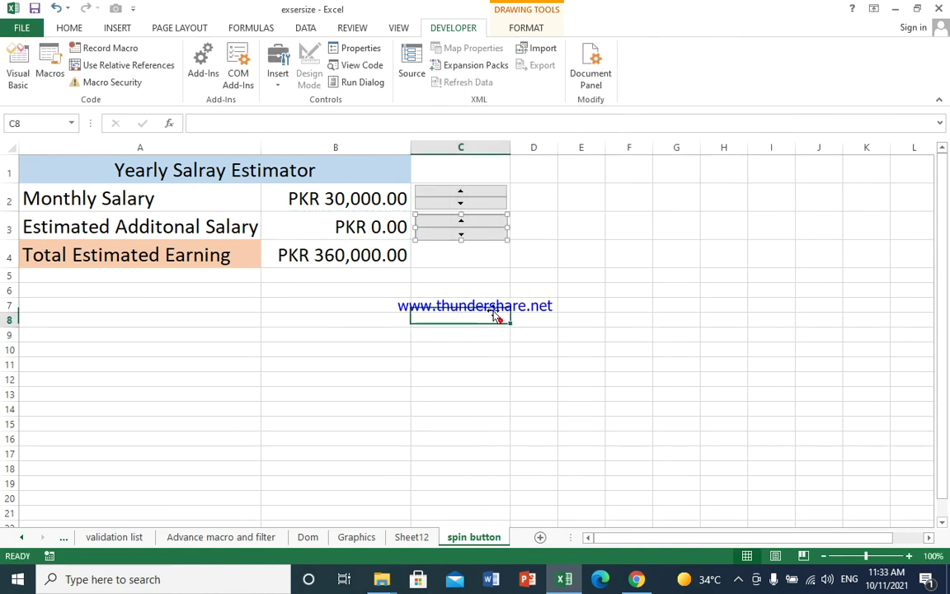
- Raise the additional salary in B3 with its spin button up to 30,000
left_click(462, 221)
left_click(462, 221)
left_click(461, 221)
left_click(462, 221)
left_click(462, 221)
left_click(463, 221)
left_click(463, 222)
left_click(464, 223)
left_click(464, 222)
left_click(465, 223)
left_click(465, 223)
left_click(466, 224)
left_click(466, 224)
left_click(466, 224)
left_click(466, 225)
left_click(466, 225)
left_click(466, 225)
- Bring B3 down to PKR 7,000.00 and clear the monthly salary in B2
left_click(467, 234)
left_click(467, 235)
left_click(469, 236)
left_click(469, 236)
left_click(468, 236)
left_click(469, 236)
left_click(464, 221)
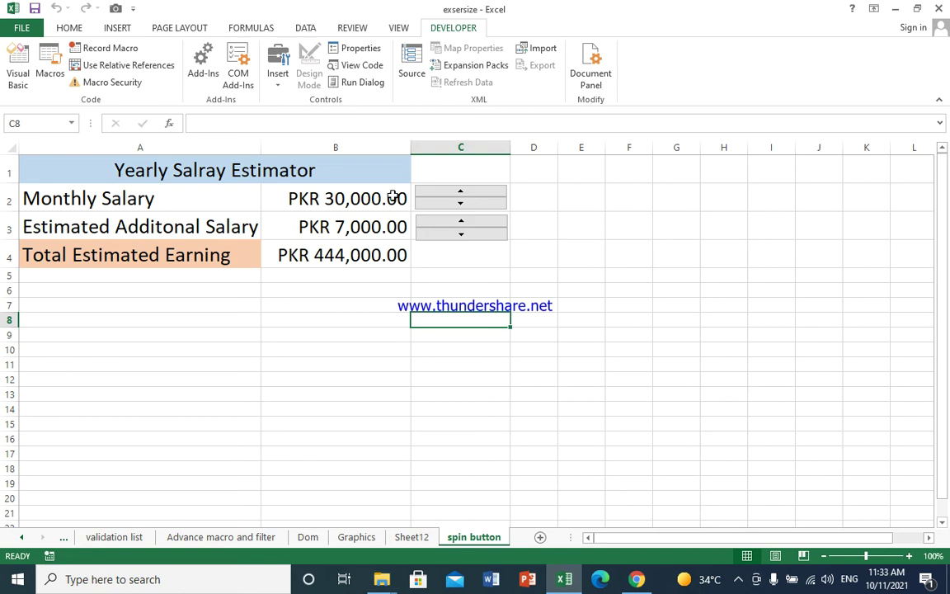
left_click(365, 195)
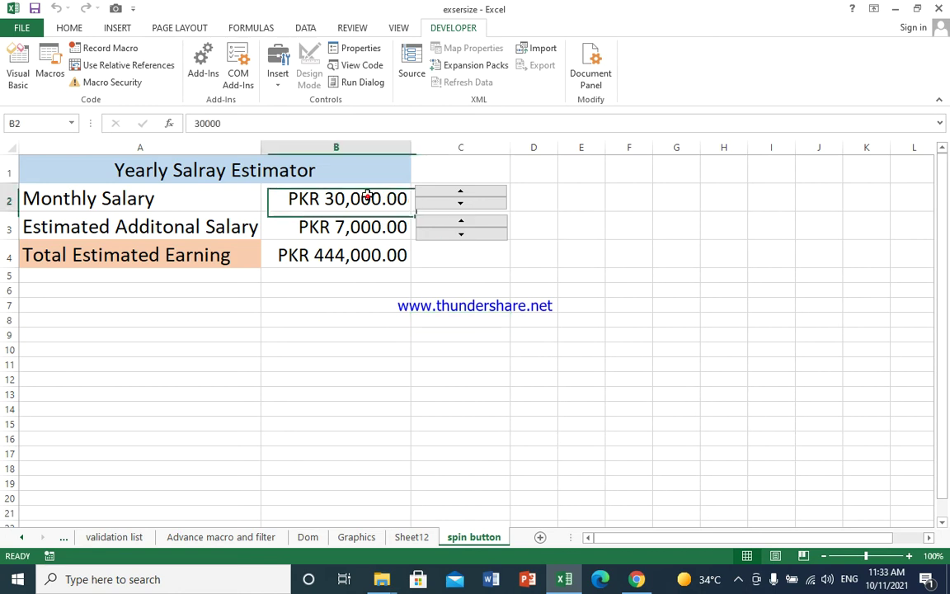
key("Delete")
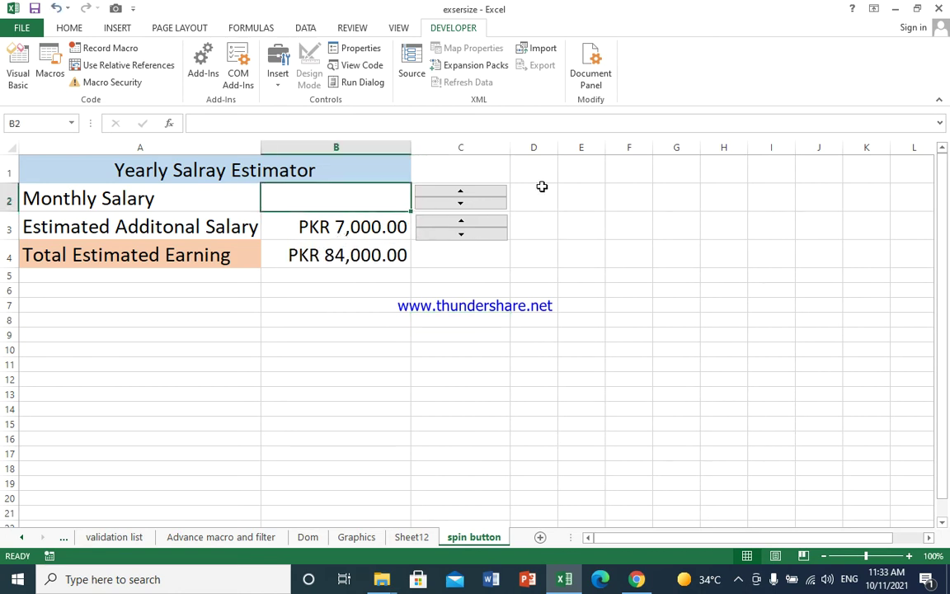
- In the C2 spin button's Format Control, change incremental change from 500 to 1 and set cell link to D2
left_click(545, 193)
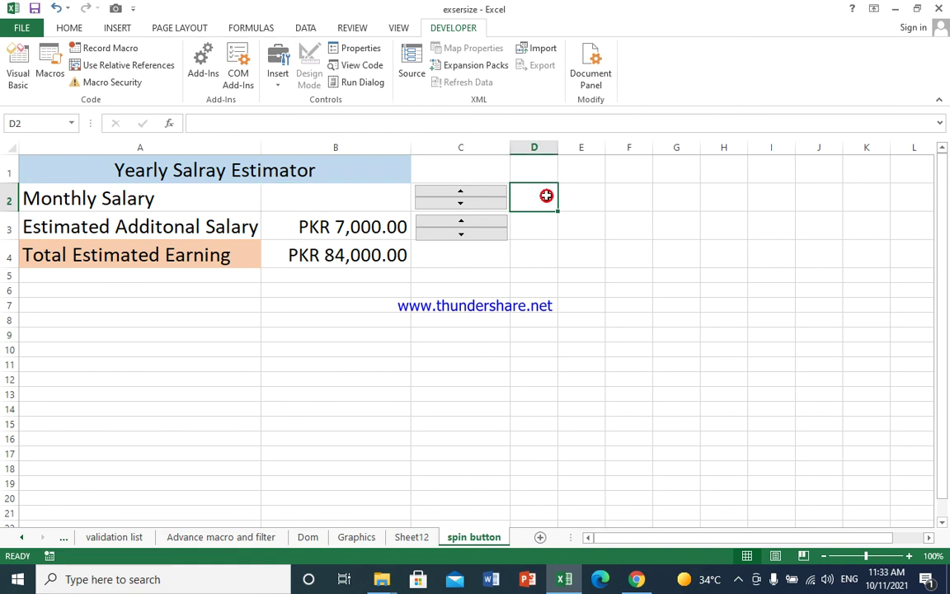
right_click(467, 196)
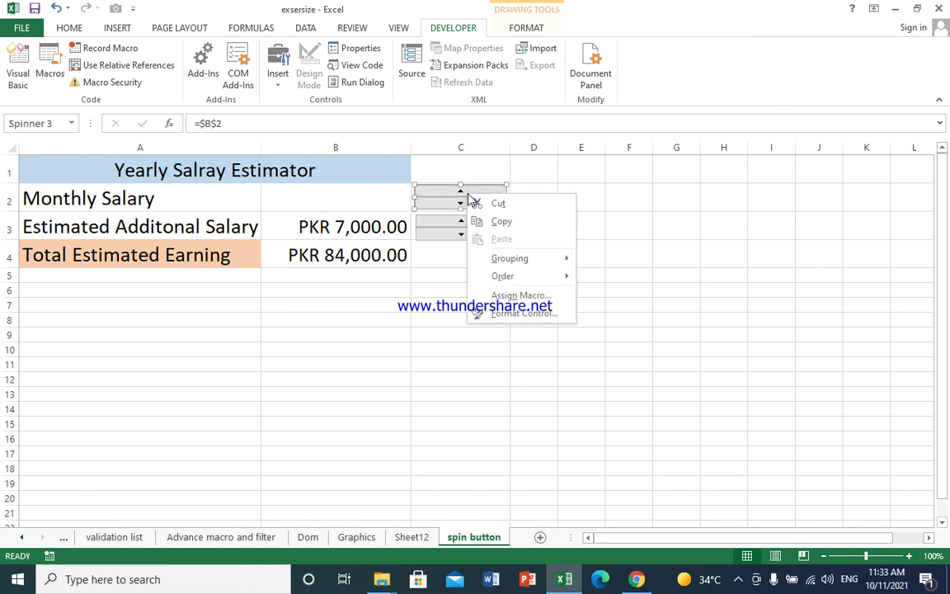
left_click(508, 314)
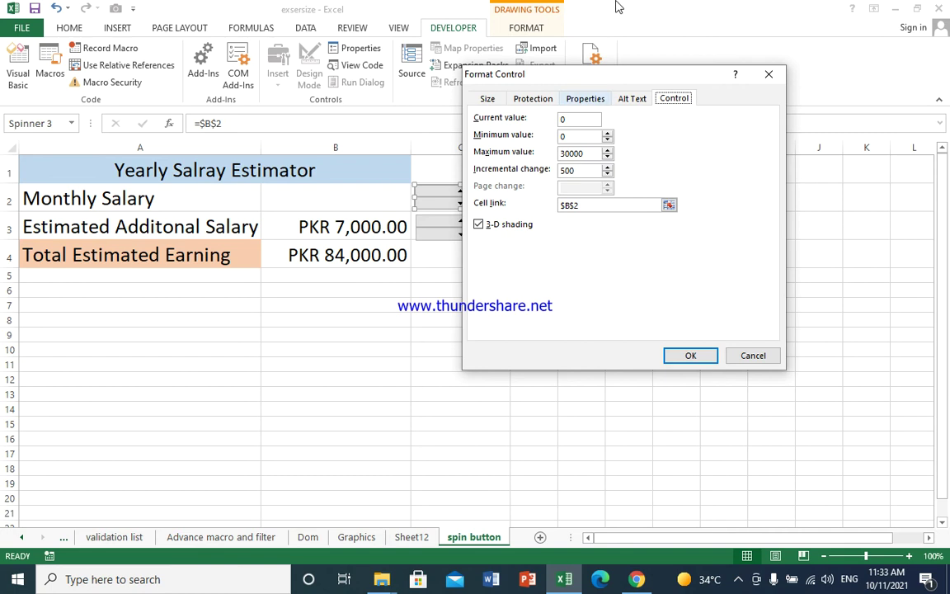
mouse_move(641, 70)
left_mouse_down()
mouse_move(336, 10)
mouse_move(237, 13)
left_mouse_up()
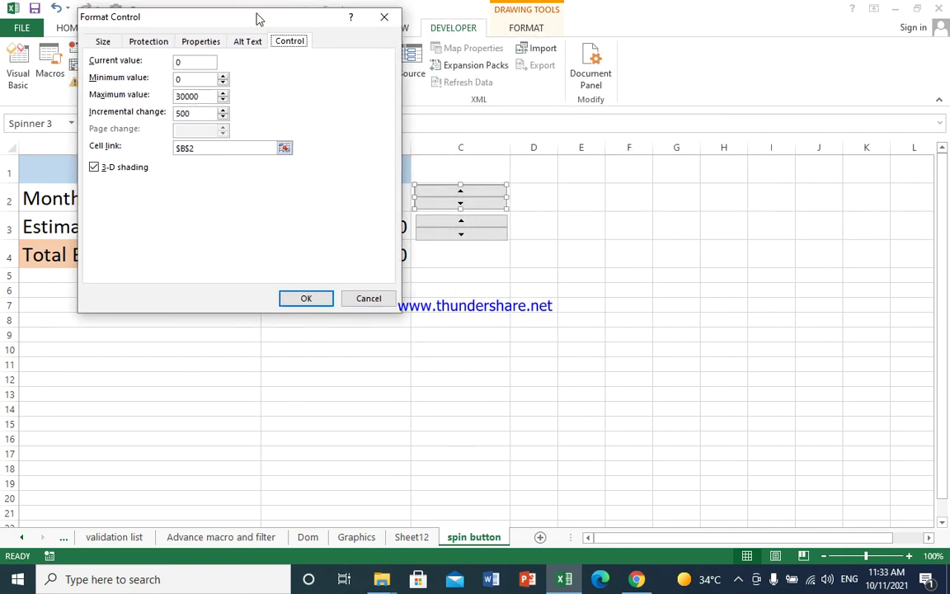
left_click(198, 149)
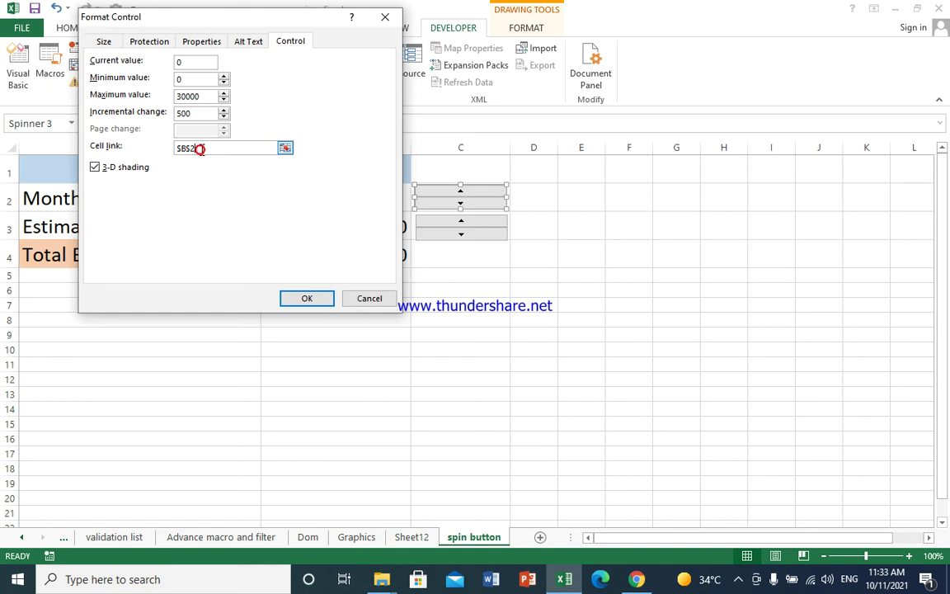
double_click(198, 115)
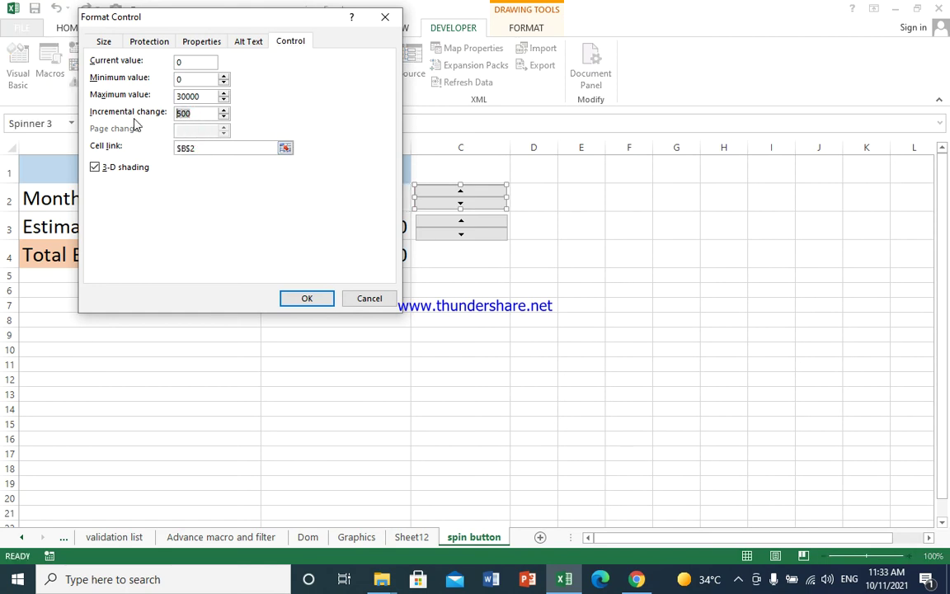
type("1")
left_click_drag(203, 149, 179, 156)
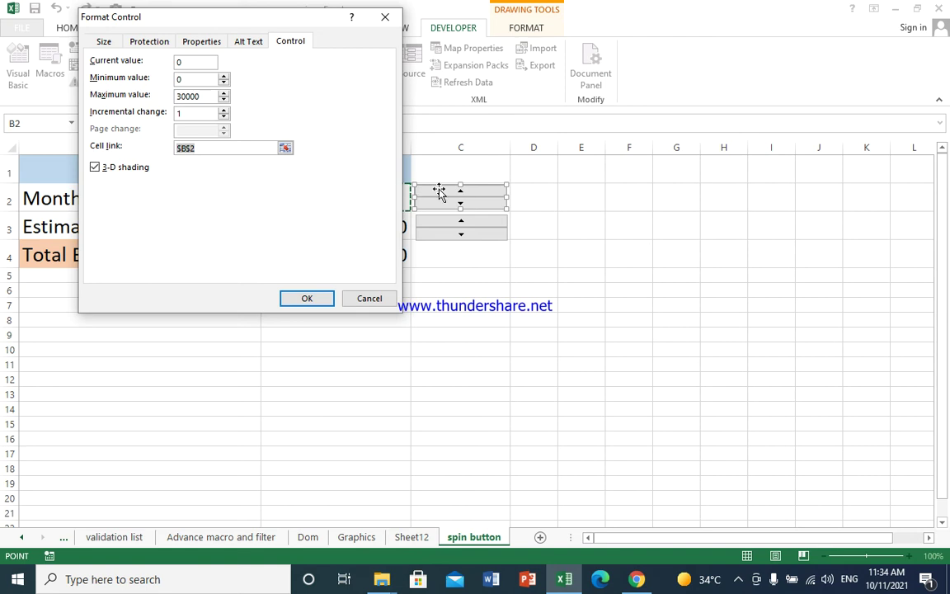
left_click(538, 201)
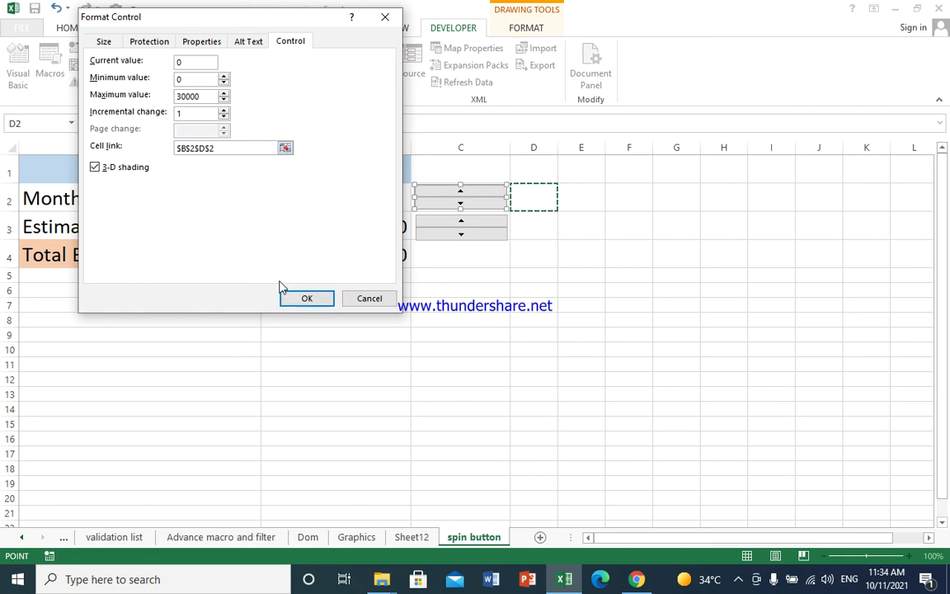
left_click(306, 299)
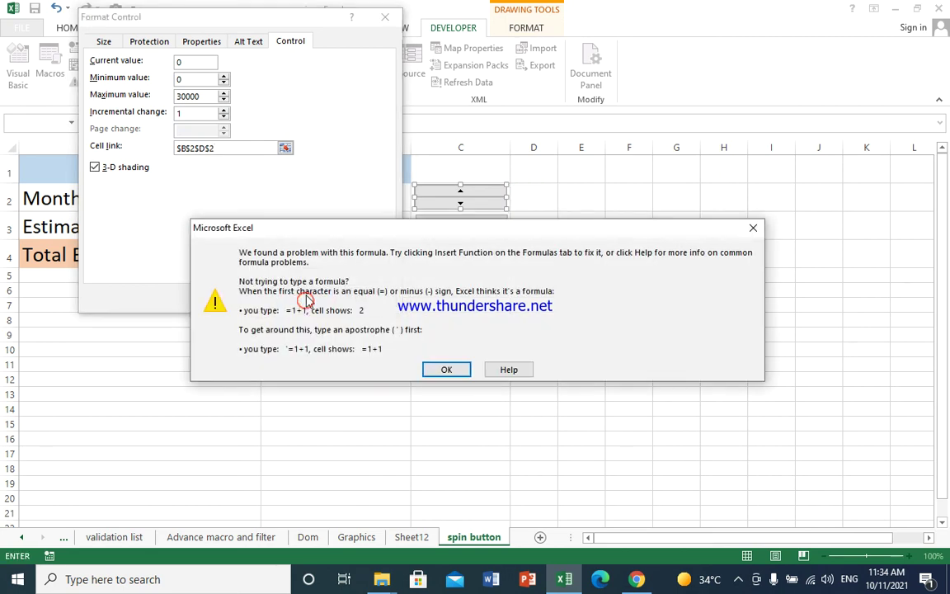
- Dismiss the formula error and replace the invalid $B$2$D$2 cell link with $D$2
left_click(444, 371)
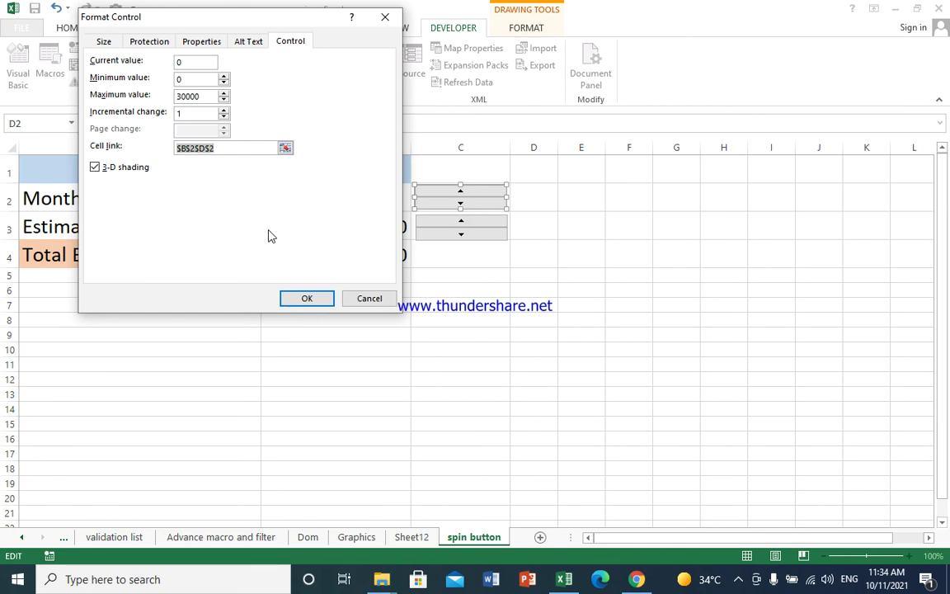
left_click_drag(190, 25, 633, 232)
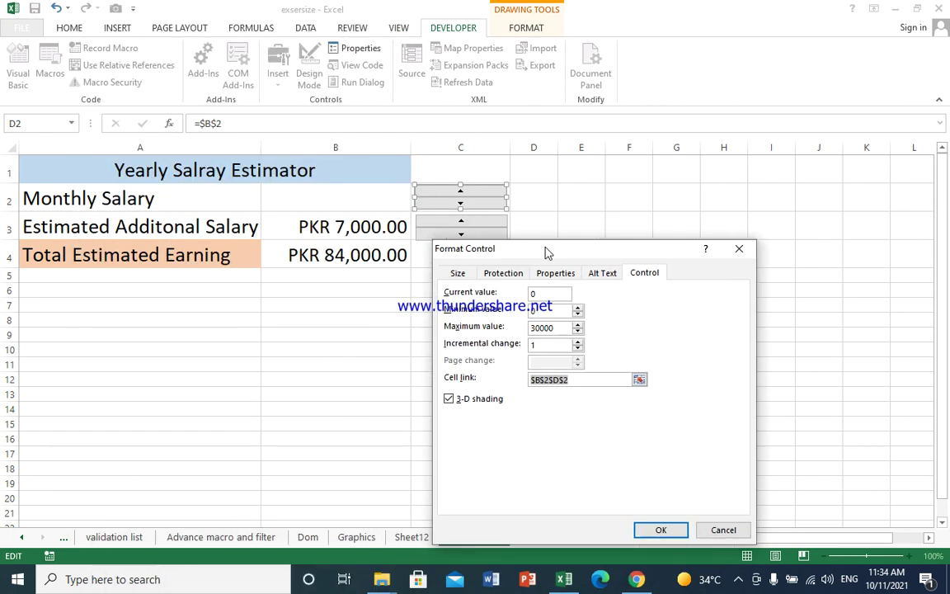
key("BackSpace")
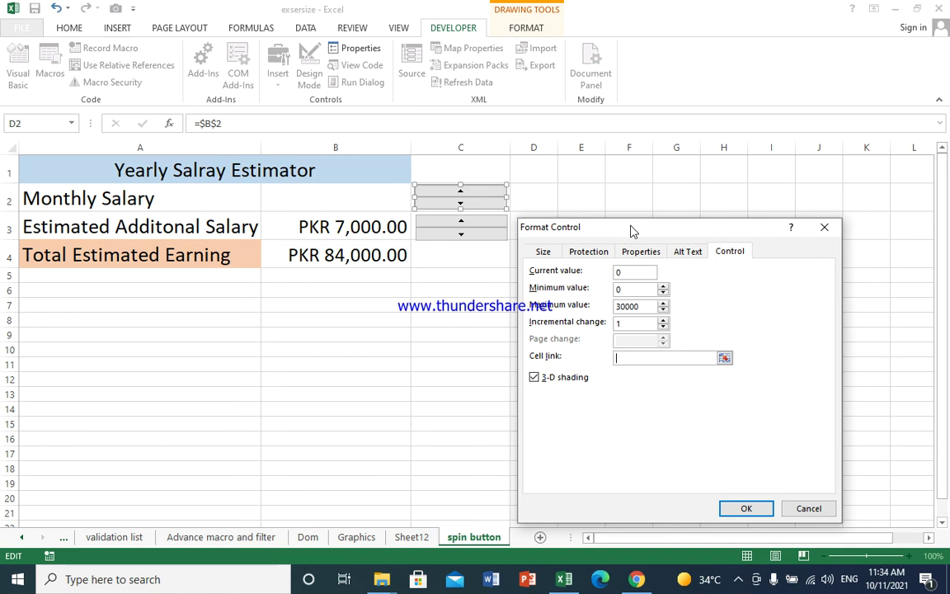
left_click_drag(613, 240, 179, 214)
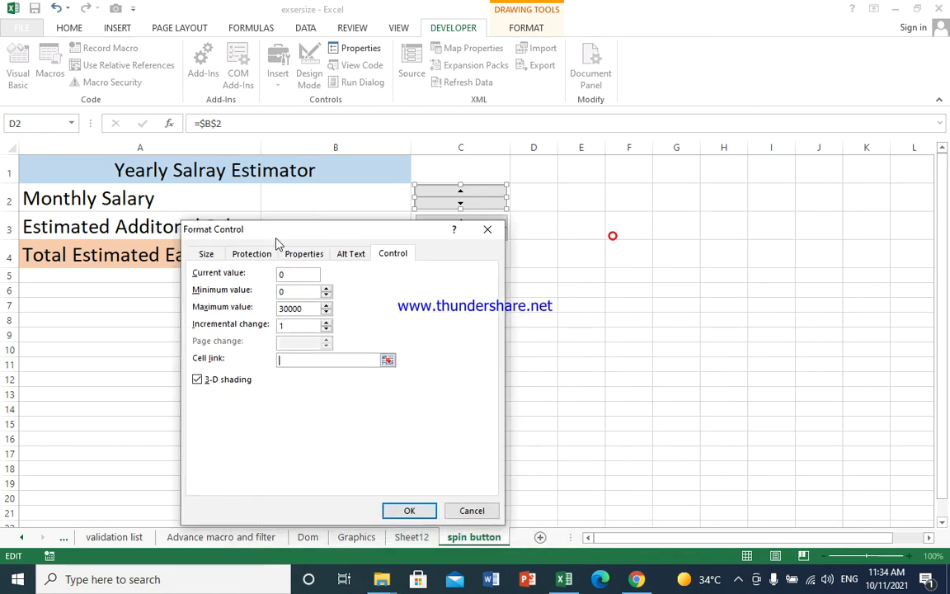
left_click(529, 199)
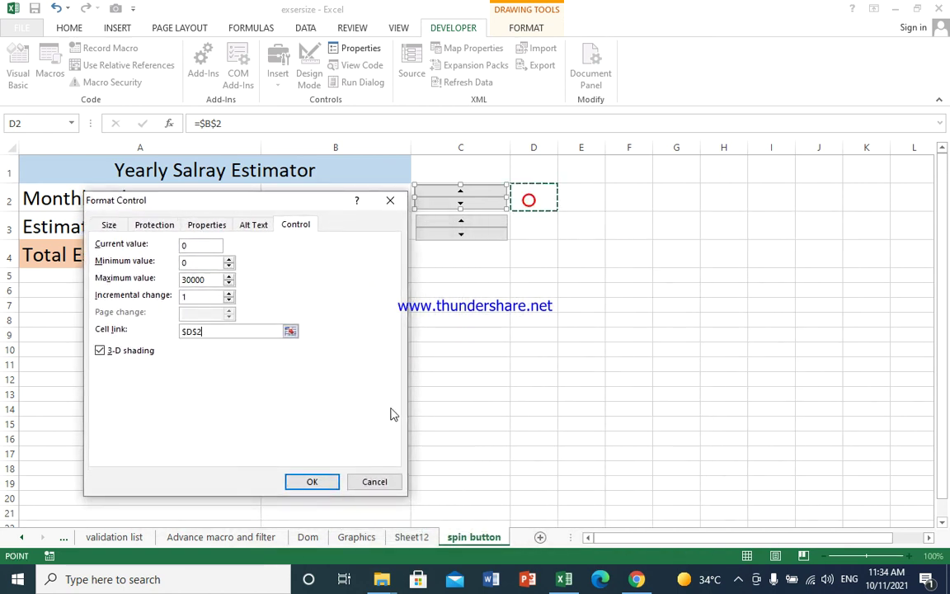
left_click(311, 481)
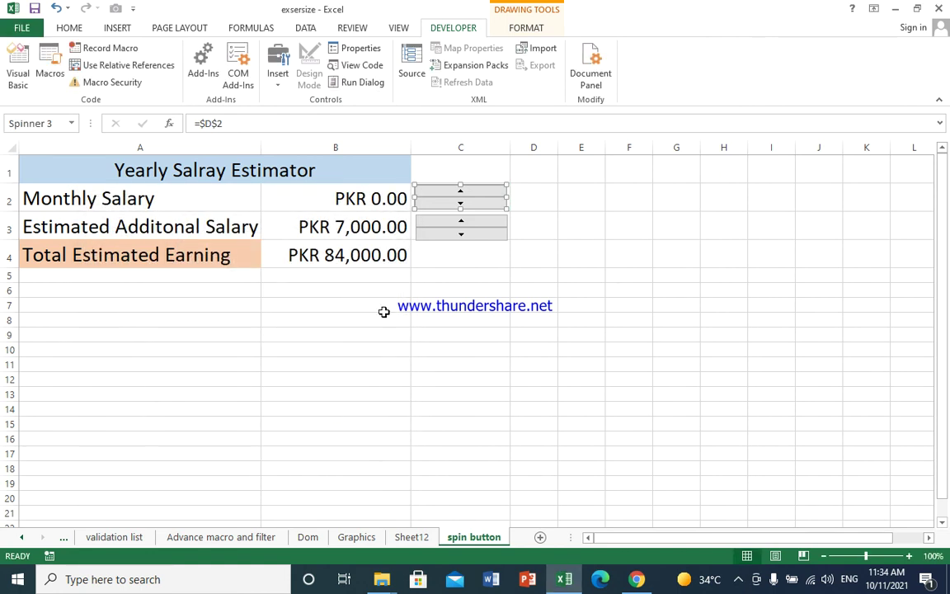
- Enter the formula =500*D2 in B2, correcting the mistyped 1000 along the way
left_click(348, 200)
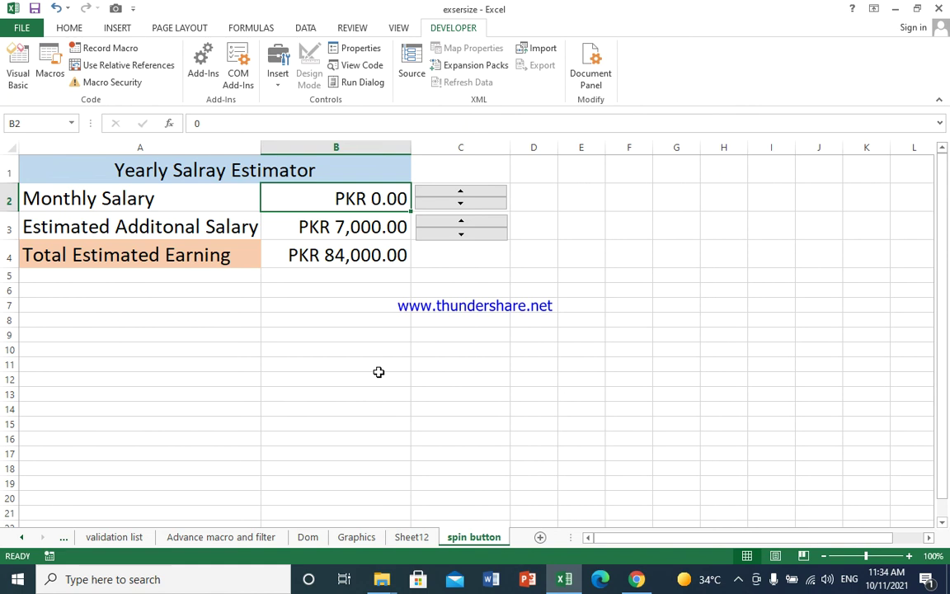
type("=")
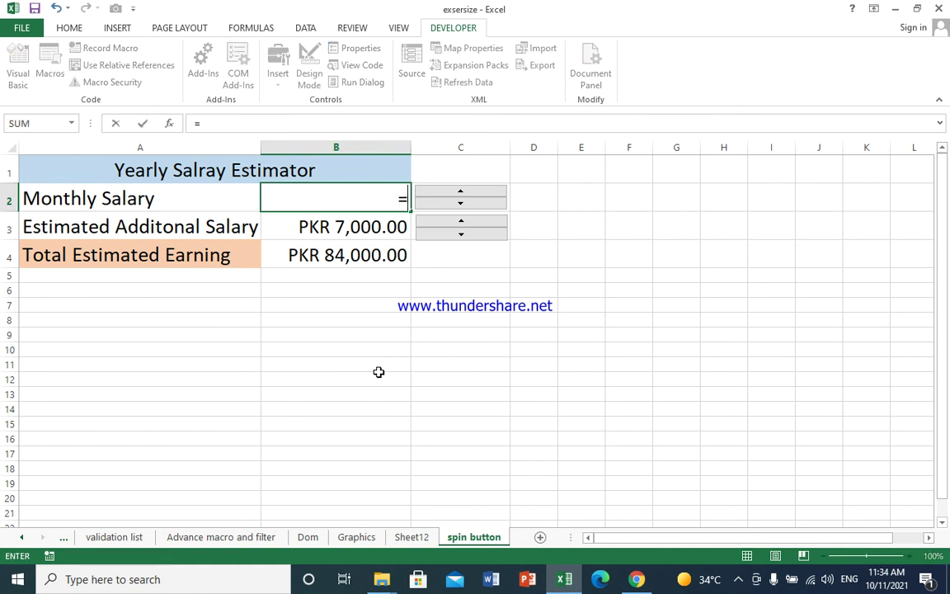
type("1000")
key("BackSpace")
key("BackSpace")
key("BackSpace")
key("BackSpace")
type("500")
type("*")
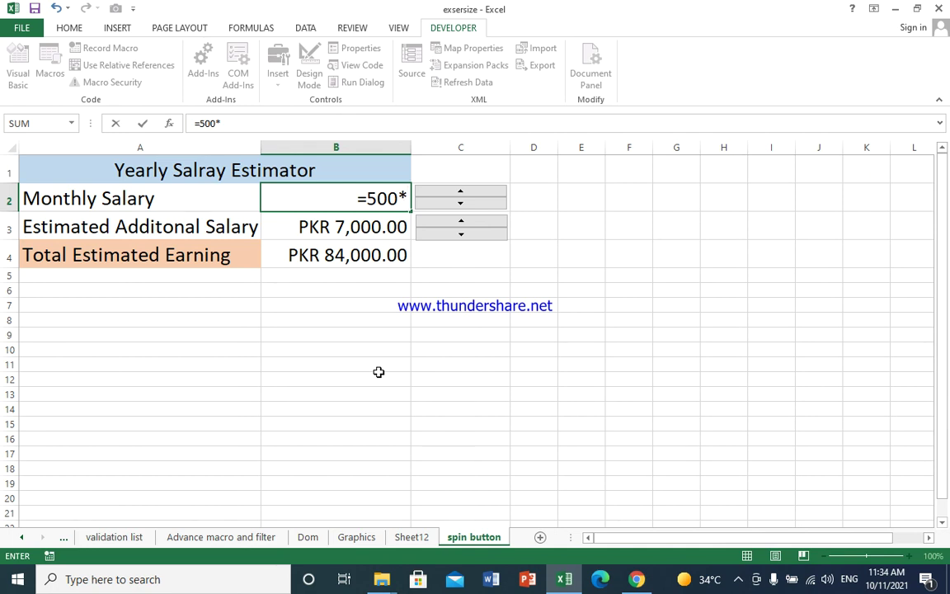
type("d")
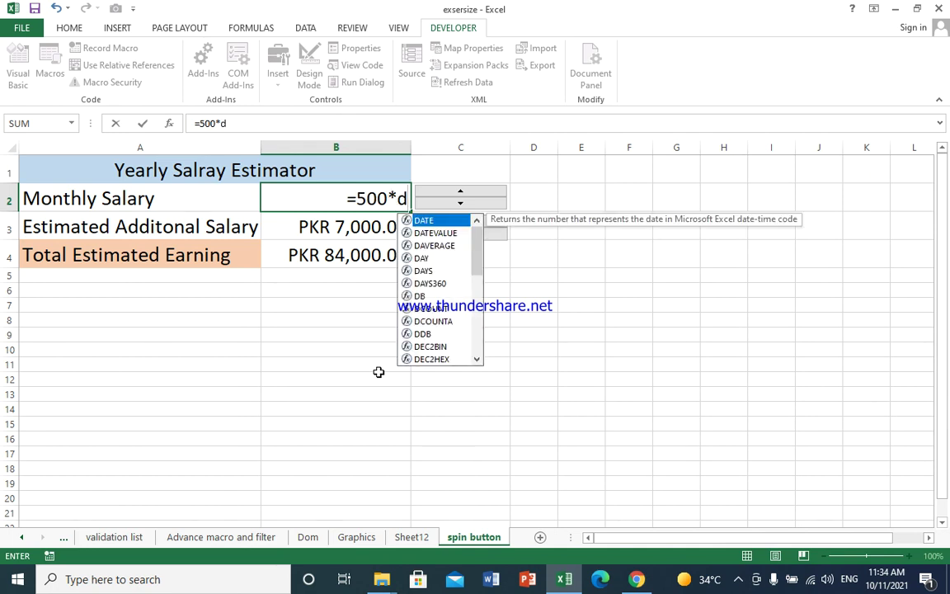
key("F2")
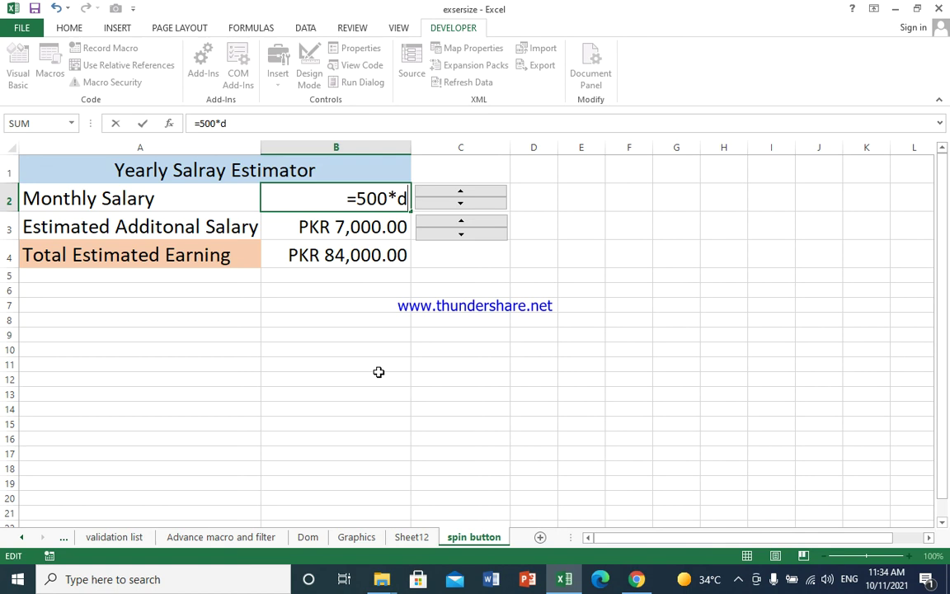
type("2")
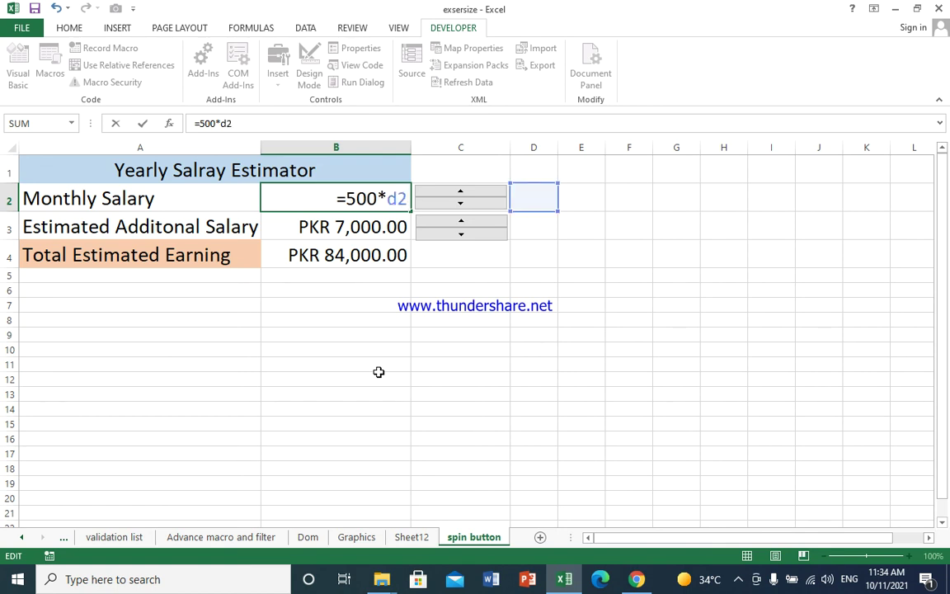
key("Return")
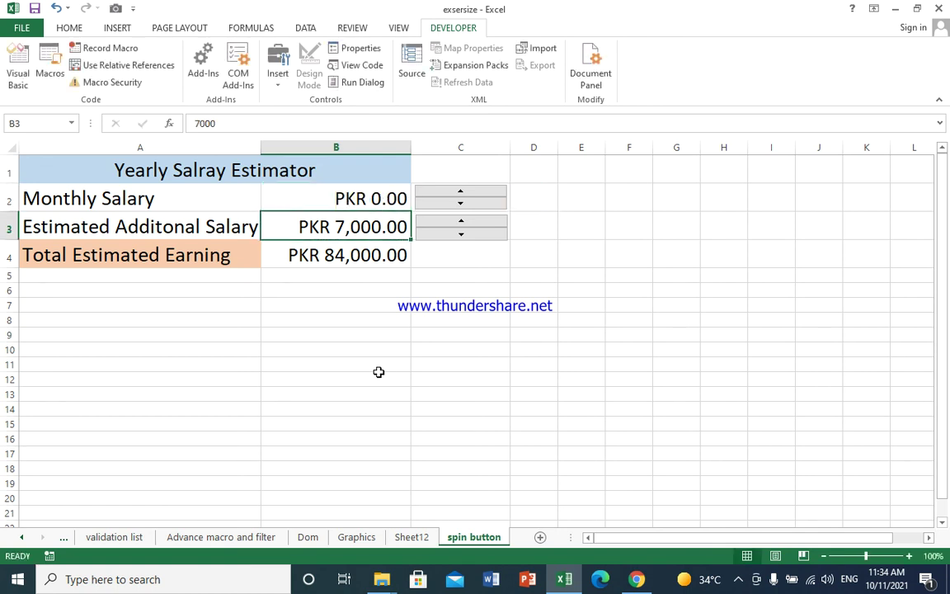
- Step the spin button up to 86 in D2, giving PKR 43,000.00 monthly and PKR 600,000.00 total
left_click(474, 195)
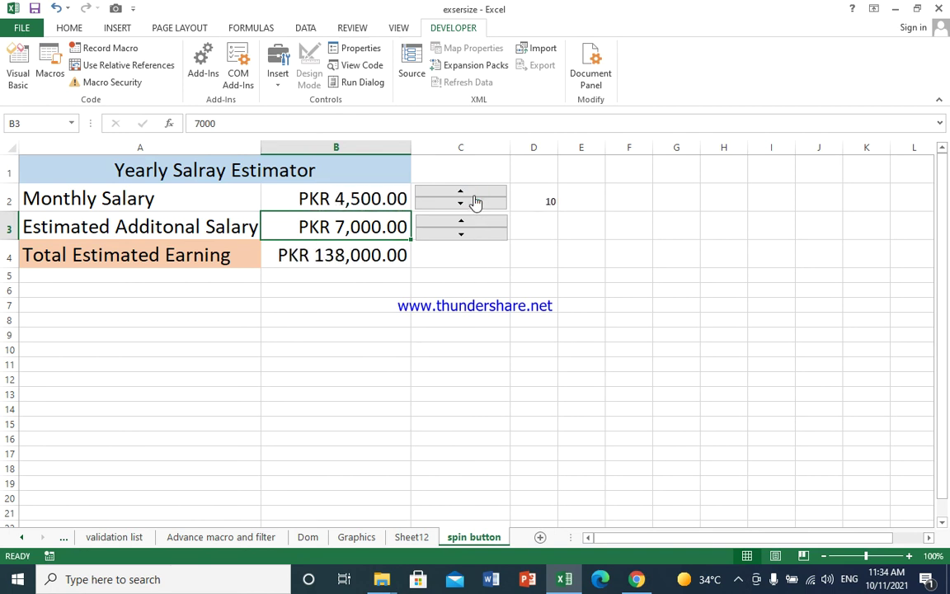
left_click(475, 195)
left_click(475, 196)
left_click(475, 195)
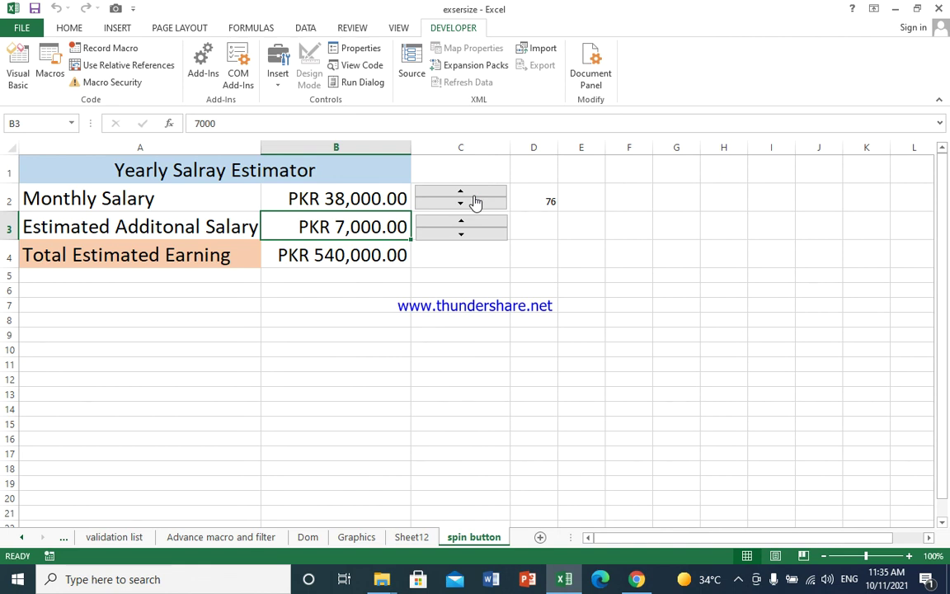
left_click(475, 198)
left_click(483, 198)
left_click(485, 198)
left_click(484, 197)
left_click(484, 197)
left_click(484, 196)
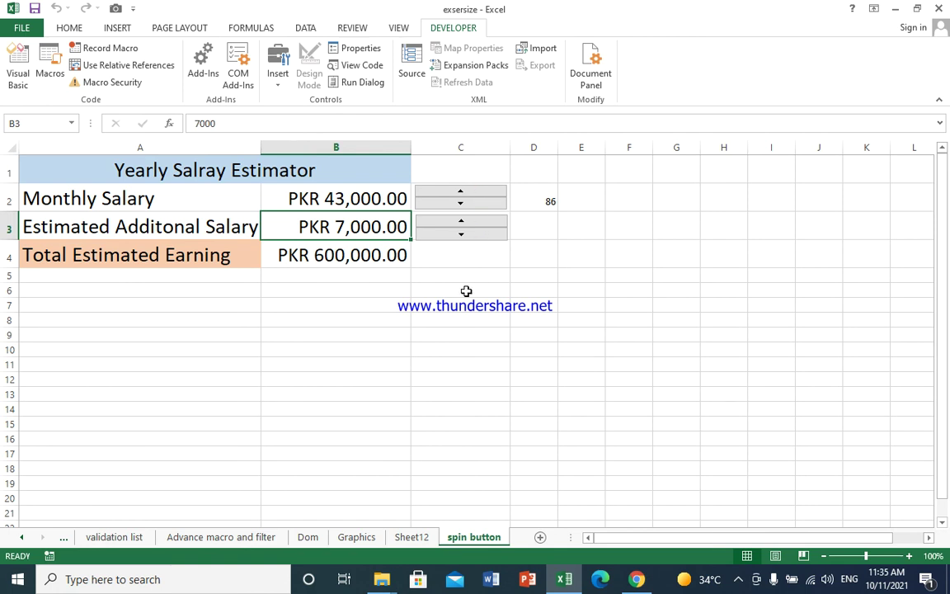
left_click(466, 292)
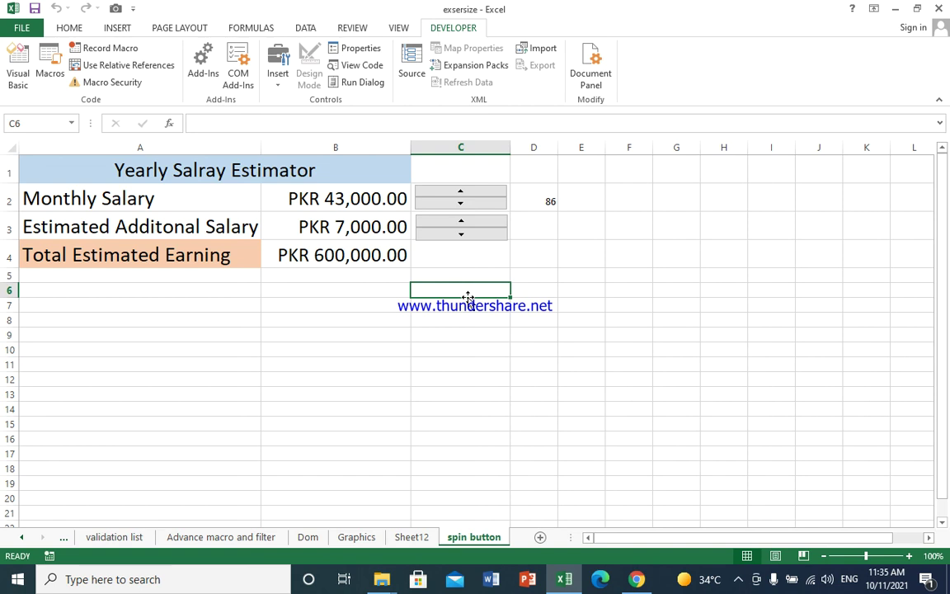
left_click(456, 28)
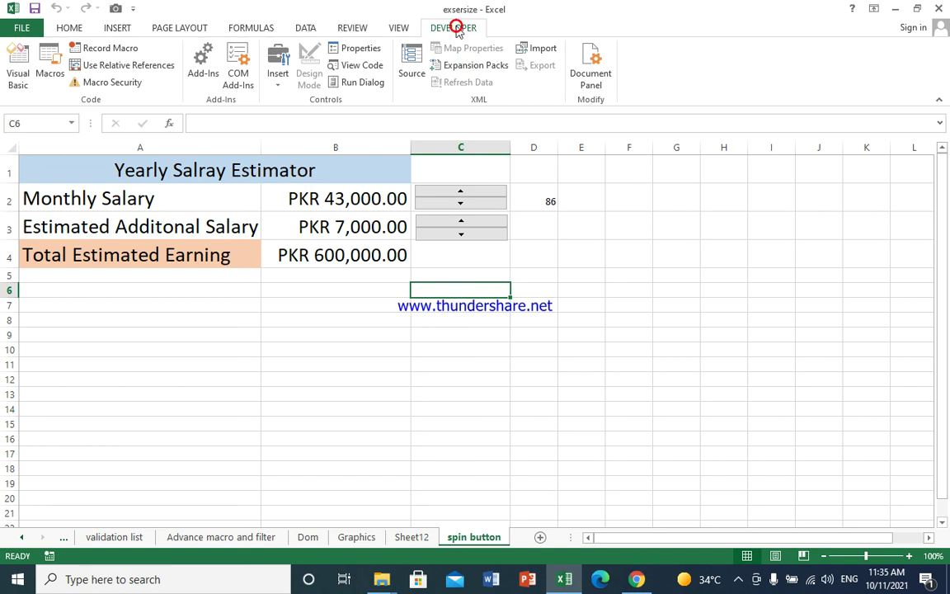
left_click(399, 29)
right_click(399, 28)
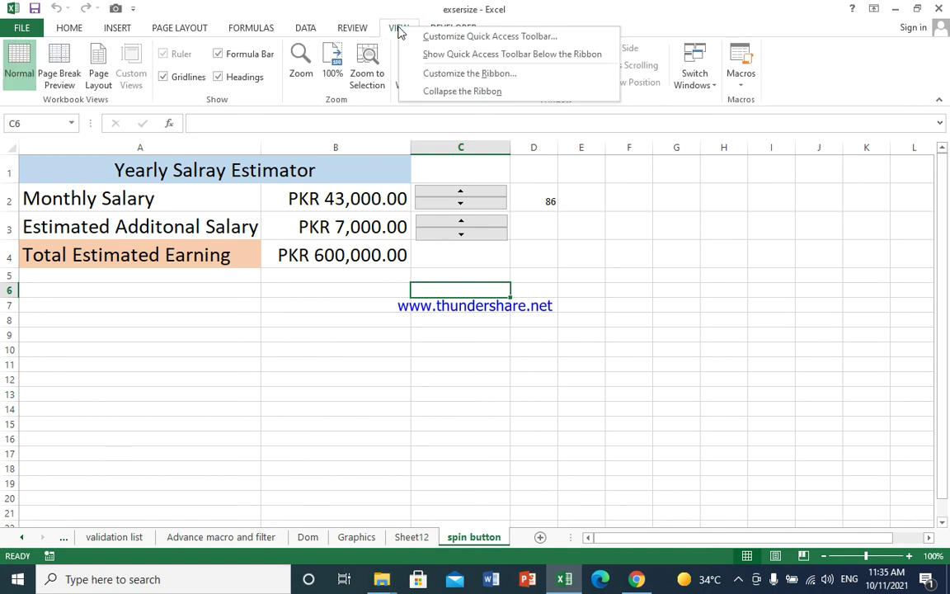
left_click(453, 75)
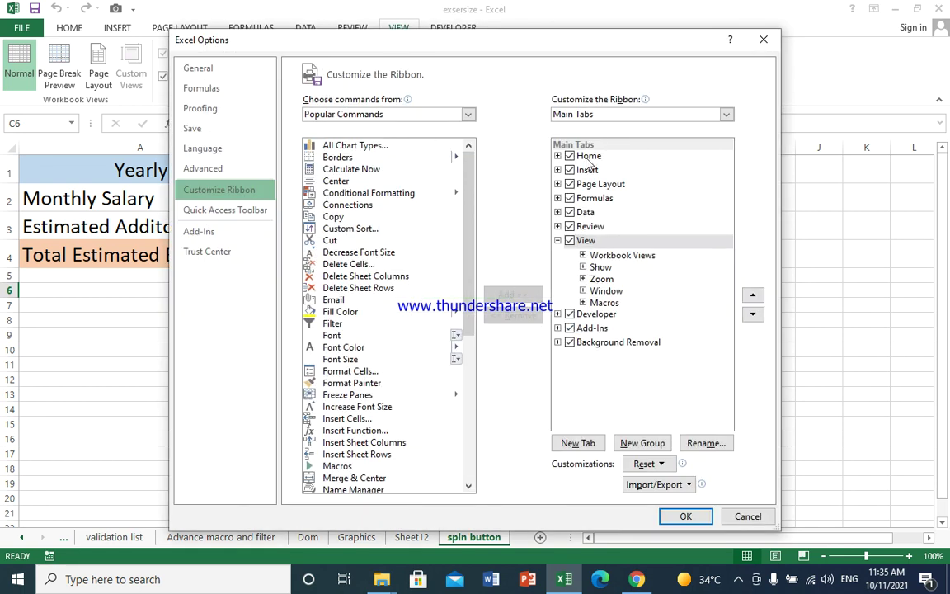
left_click(571, 317)
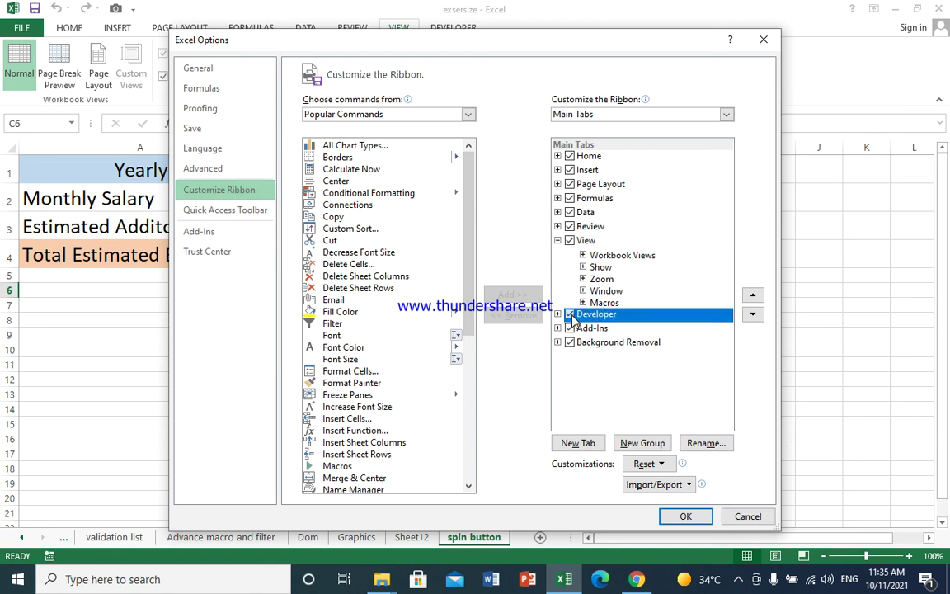
left_click(571, 317)
left_click(570, 315)
left_click(685, 515)
left_click(398, 27)
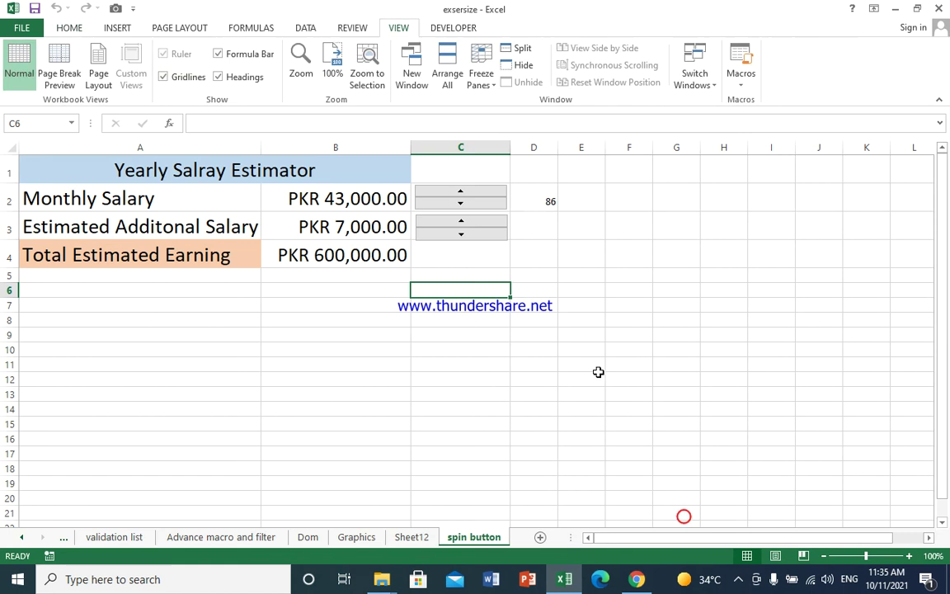
left_click(463, 29)
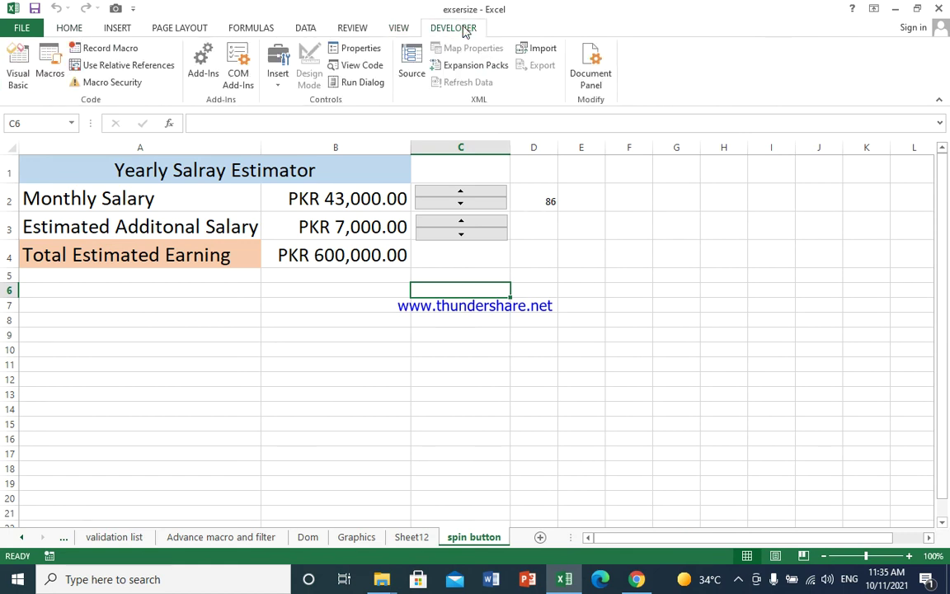